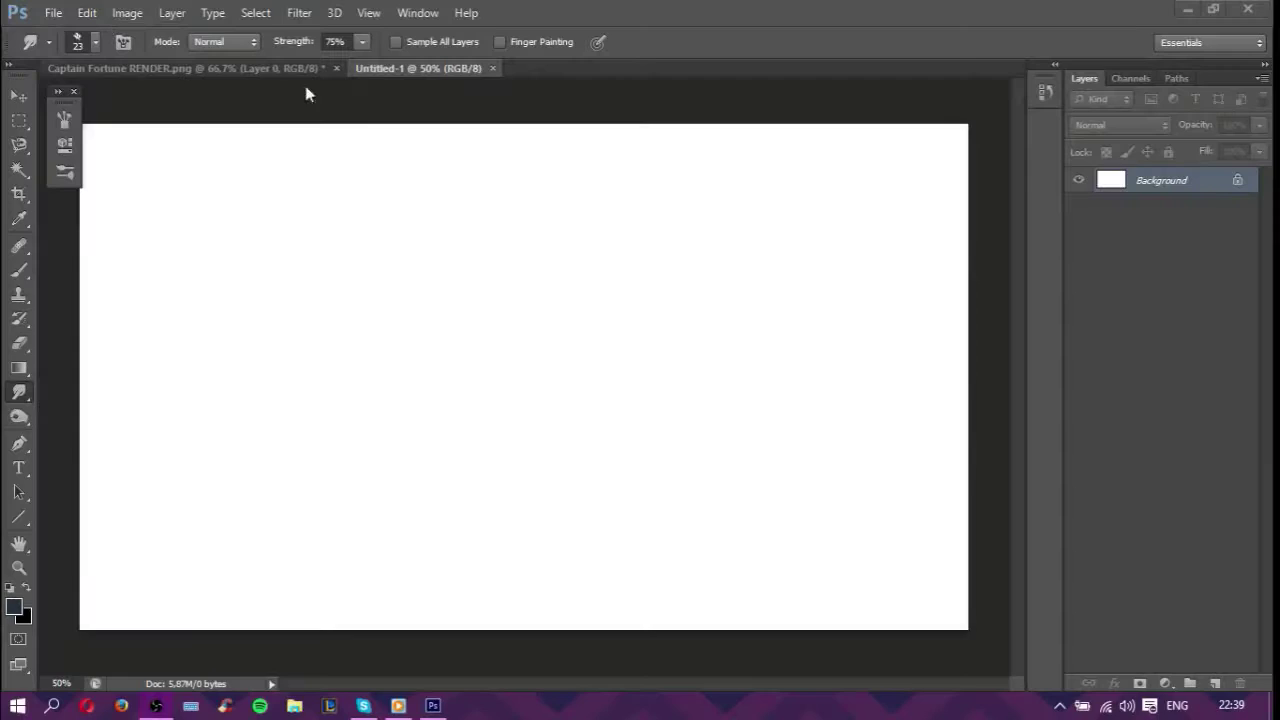
Step: Drag the Captain Fortune render into Untitled-1, scaled to about 155% and placed centre-right
{"action": "left_click", "coordinate": [186, 68]}
{"action": "key", "text": "v"}
{"action": "left_click_drag", "start_coordinate": [500, 350], "coordinate": [418, 68]}
{"action": "mouse_move", "coordinate": [520, 229]}
{"action": "left_mouse_down"}
{"action": "mouse_move", "coordinate": [258, 100]}
{"action": "mouse_move", "coordinate": [320, 60]}
{"action": "left_mouse_up"}
{"action": "left_click_drag", "start_coordinate": [560, 220], "coordinate": [588, 240]}
{"action": "left_click", "coordinate": [940, 41]}
{"action": "left_click", "coordinate": [1160, 205]}
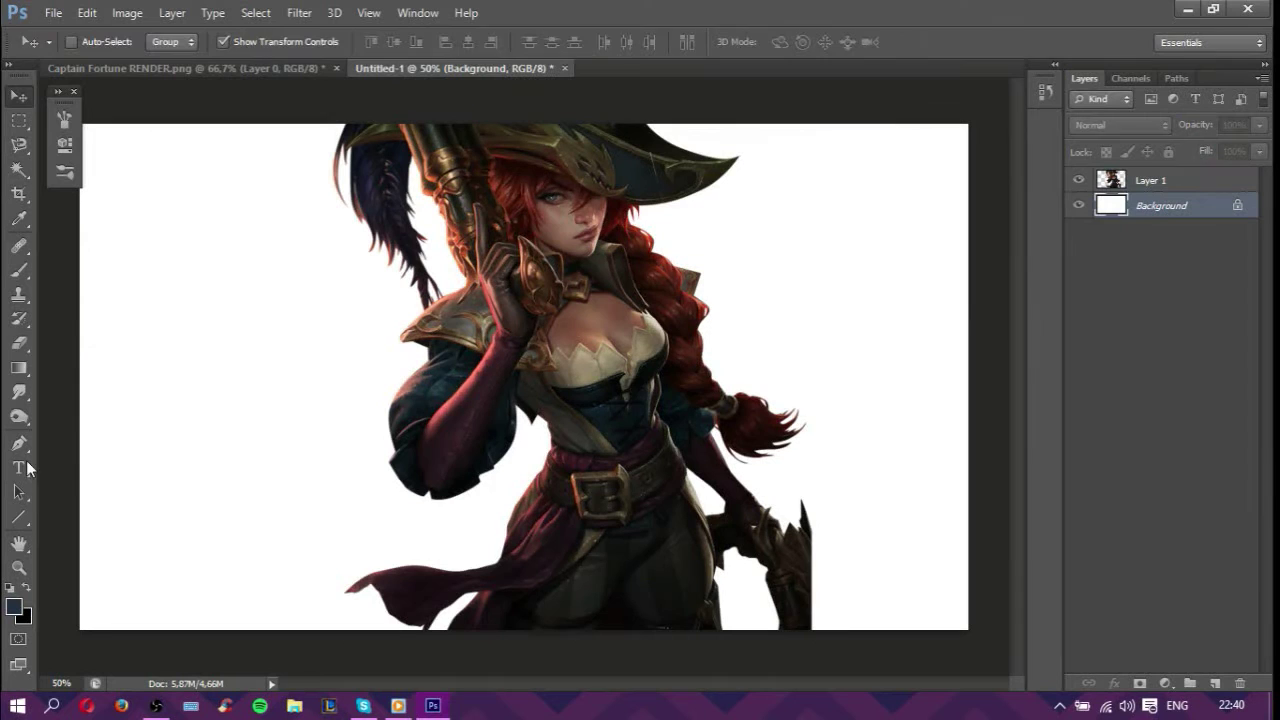
Step: Fill the Background layer with black using the Paint Bucket
{"action": "right_click", "coordinate": [19, 367]}
{"action": "left_click", "coordinate": [90, 384]}
{"action": "left_click", "coordinate": [200, 300]}
{"action": "key", "text": "d"}
{"action": "left_click", "coordinate": [250, 200]}
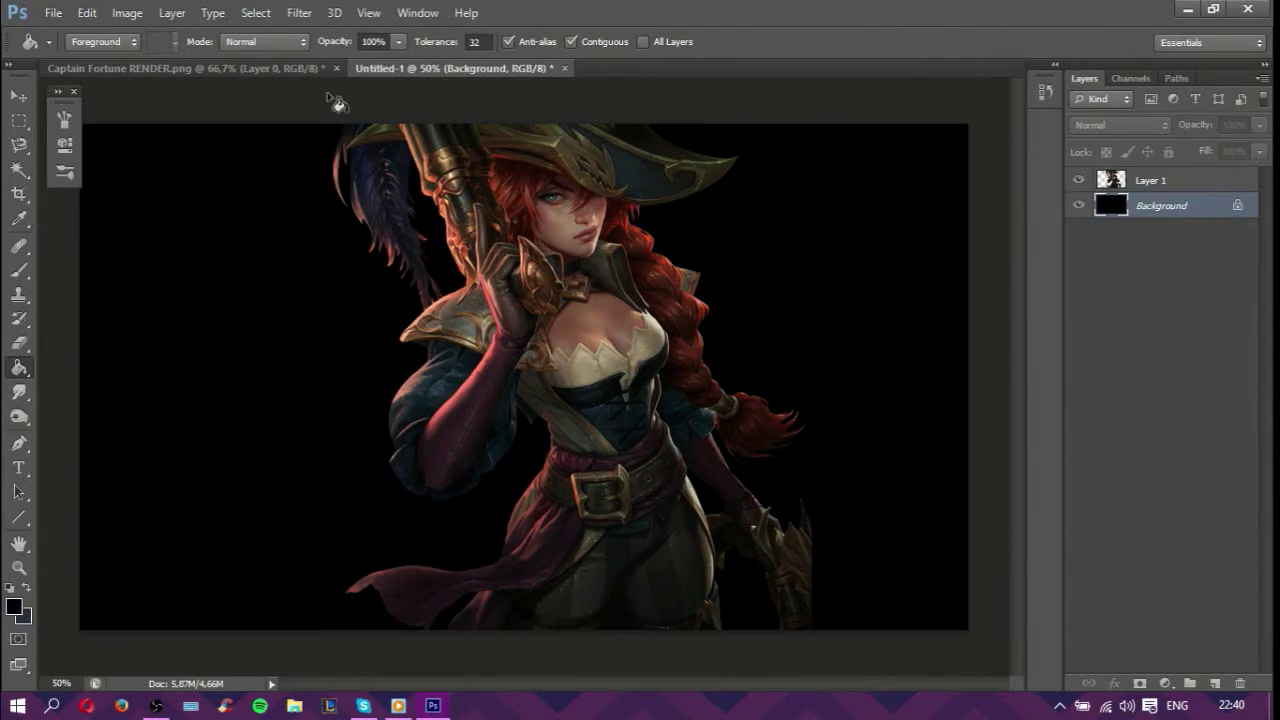
Step: Duplicate the character layer four times, up to Layer 1 copy 4
{"action": "right_click", "coordinate": [1178, 180]}
{"action": "left_click", "coordinate": [831, 158]}
{"action": "key", "text": "Return"}
{"action": "left_click", "coordinate": [831, 158]}
{"action": "key", "text": "Return"}
{"action": "left_click", "coordinate": [831, 158]}
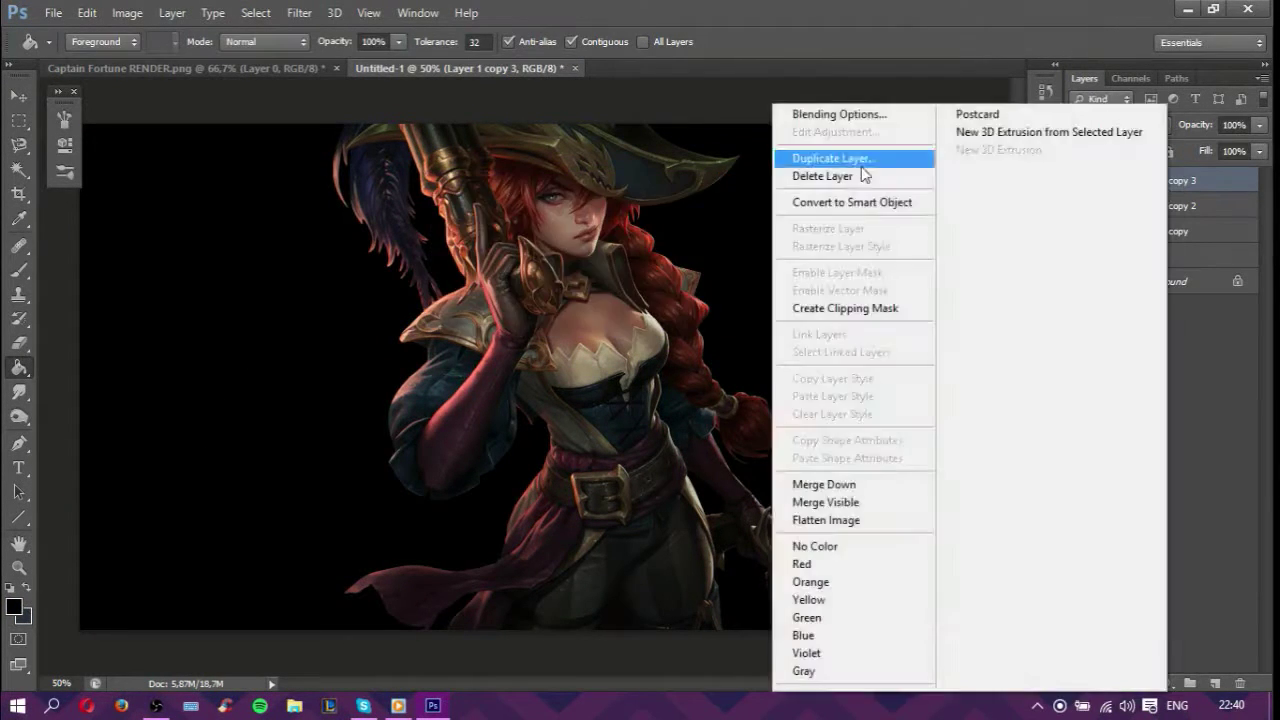
{"action": "left_click", "coordinate": [860, 160]}
{"action": "key", "text": "Return"}
Step: Hide the four copies and try Color Dodge on Layer 1, then reset it to Normal
{"action": "left_click", "coordinate": [1165, 281]}
{"action": "left_click_drag", "start_coordinate": [1078, 180], "coordinate": [1078, 256]}
{"action": "left_click", "coordinate": [1120, 125]}
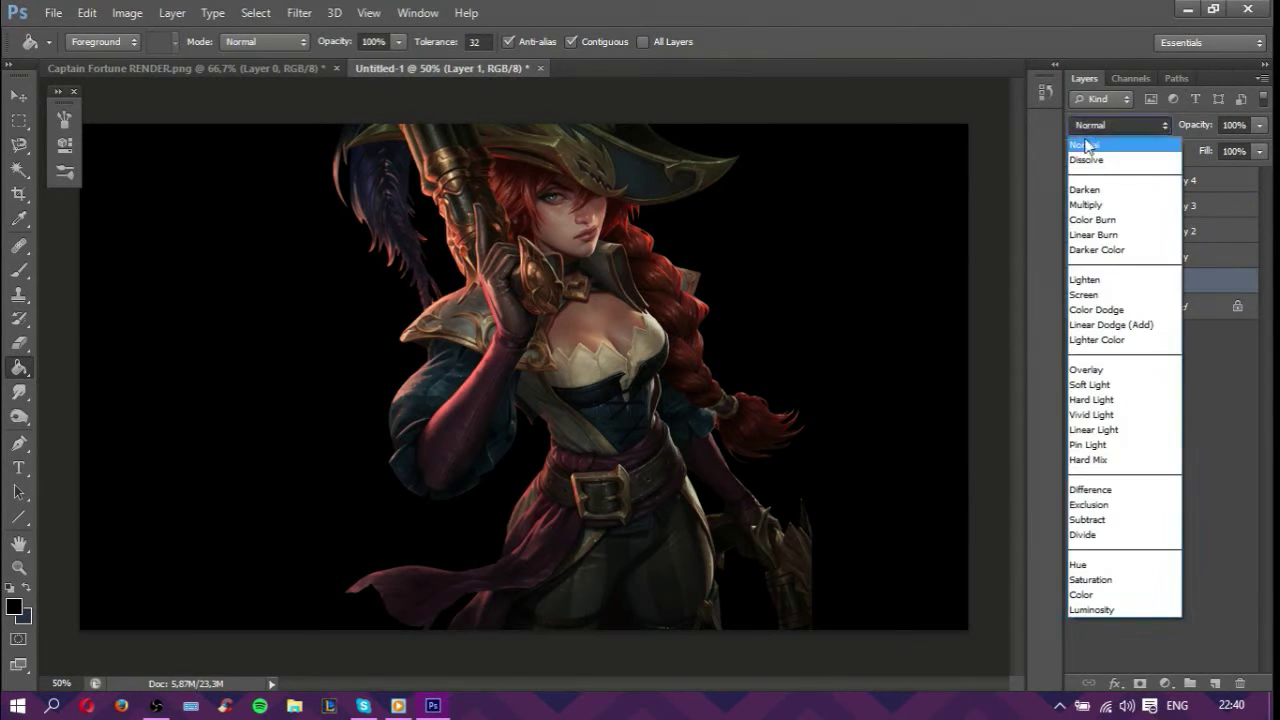
{"action": "left_click", "coordinate": [1100, 314]}
{"action": "left_click", "coordinate": [1078, 308]}
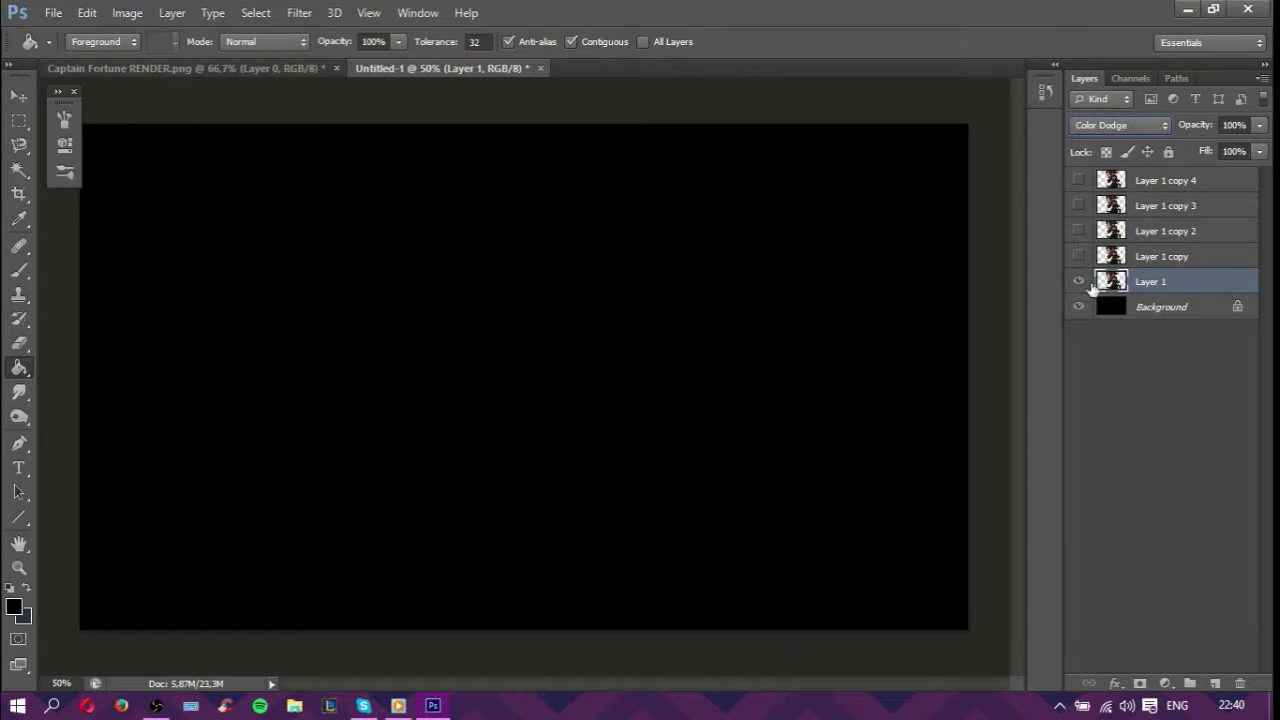
{"action": "left_click", "coordinate": [1120, 125]}
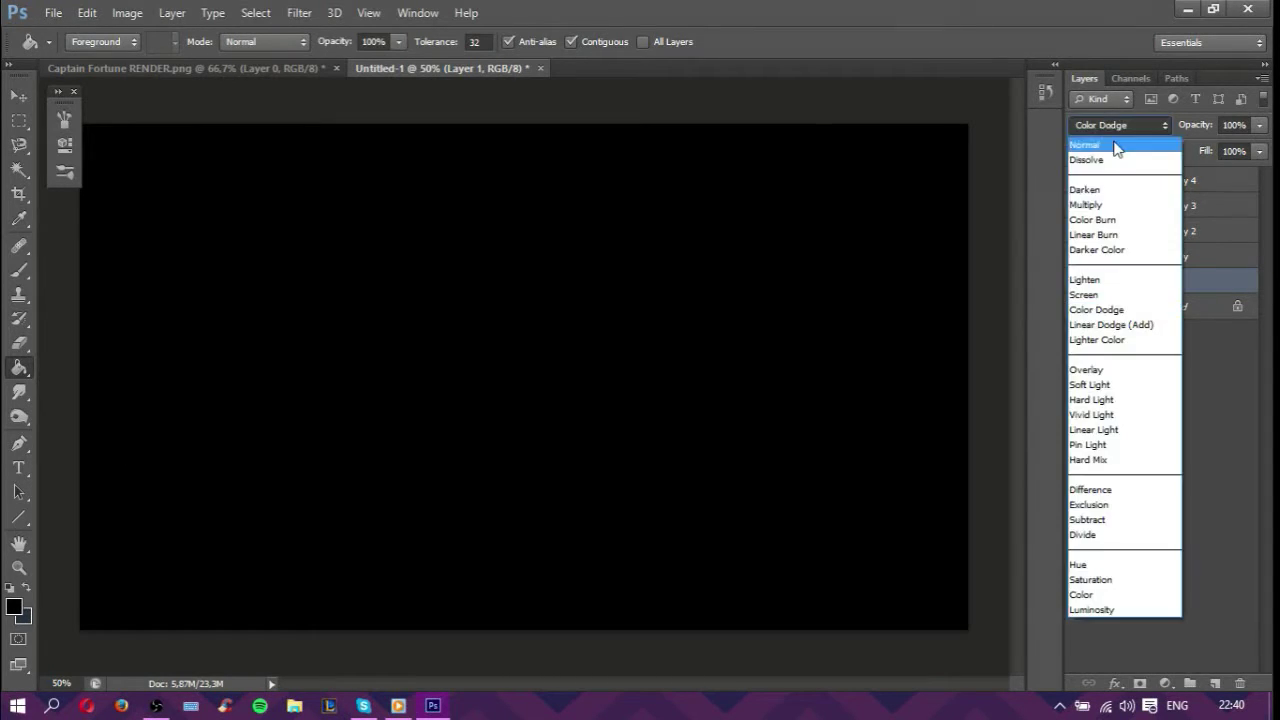
{"action": "left_click", "coordinate": [1090, 136]}
{"action": "right_click", "coordinate": [19, 368]}
{"action": "left_click", "coordinate": [100, 363]}
Step: Draw a dark blue radial gradient on the Background from top centre, then fit the canvas on screen
{"action": "key", "text": "z"}
{"action": "scroll", "coordinate": [187, 413], "scroll_direction": "down", "scroll_amount": 3}
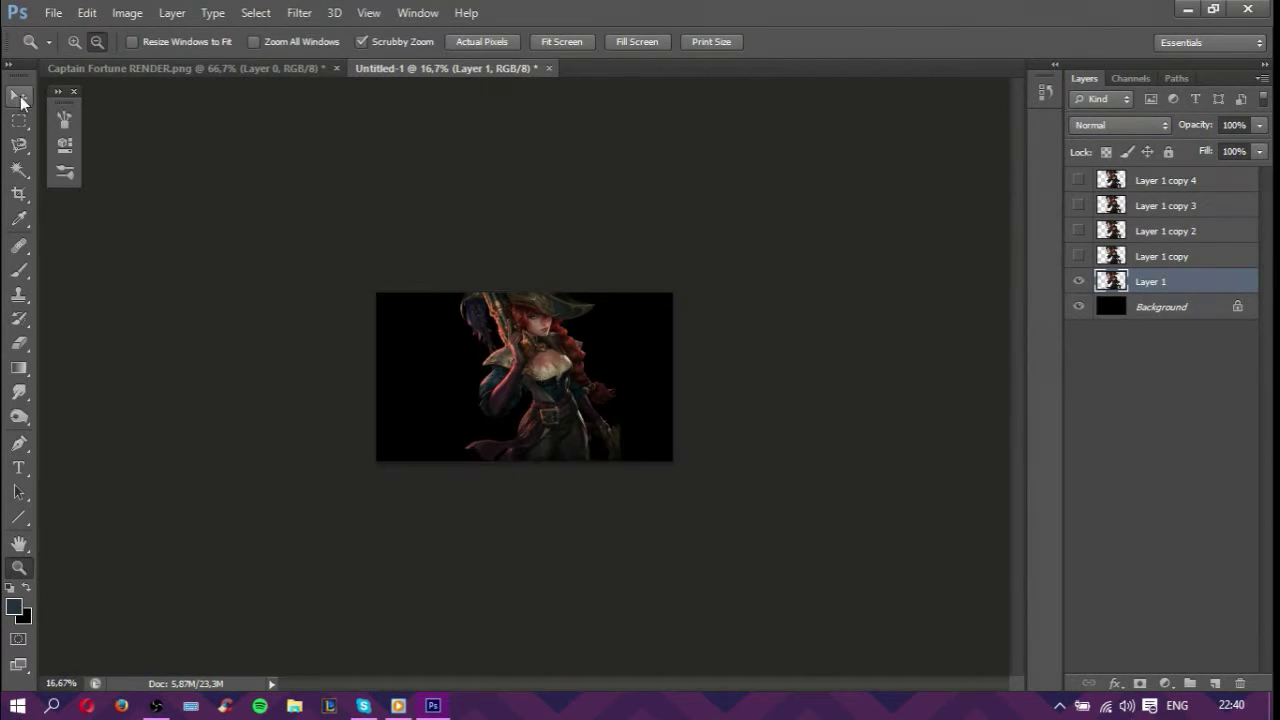
{"action": "left_click", "coordinate": [19, 95]}
{"action": "left_click", "coordinate": [1165, 306]}
{"action": "key", "text": "g"}
{"action": "left_click_drag", "start_coordinate": [546, 384], "coordinate": [542, 176]}
{"action": "key", "text": "ctrl+z"}
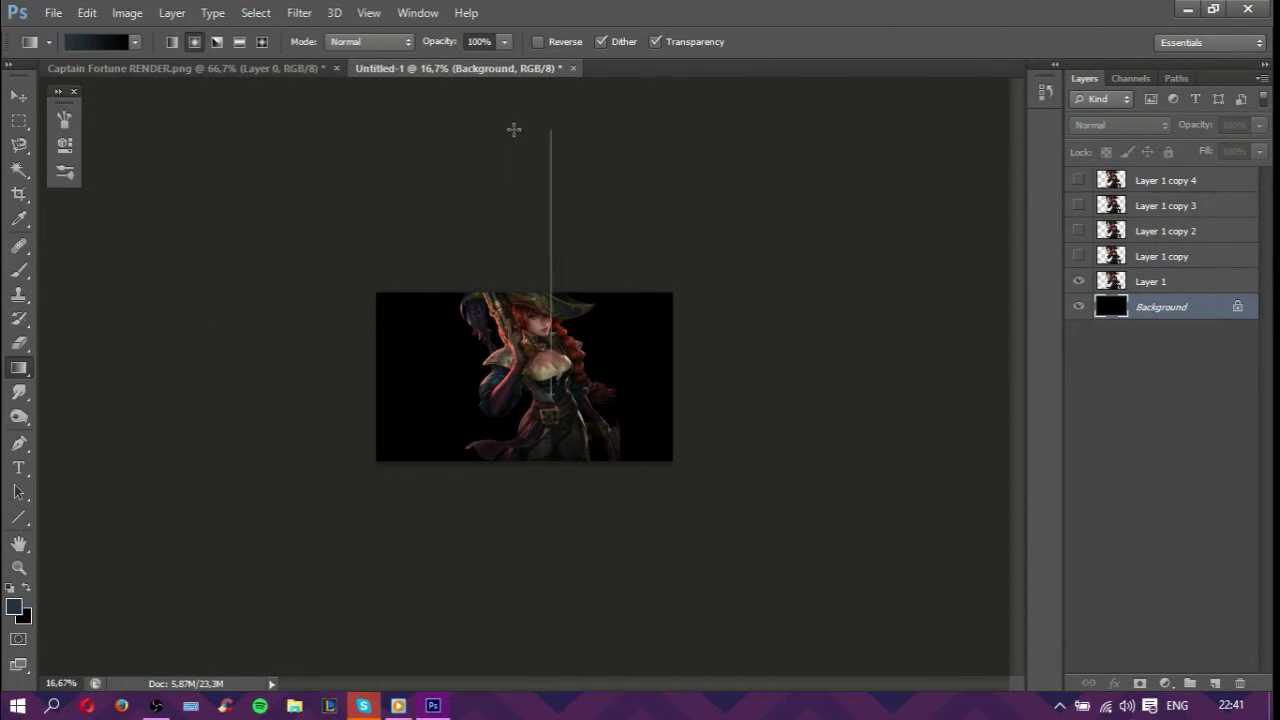
{"action": "left_click_drag", "start_coordinate": [555, 360], "coordinate": [555, 130]}
{"action": "left_click", "coordinate": [19, 567]}
{"action": "left_click", "coordinate": [561, 42]}
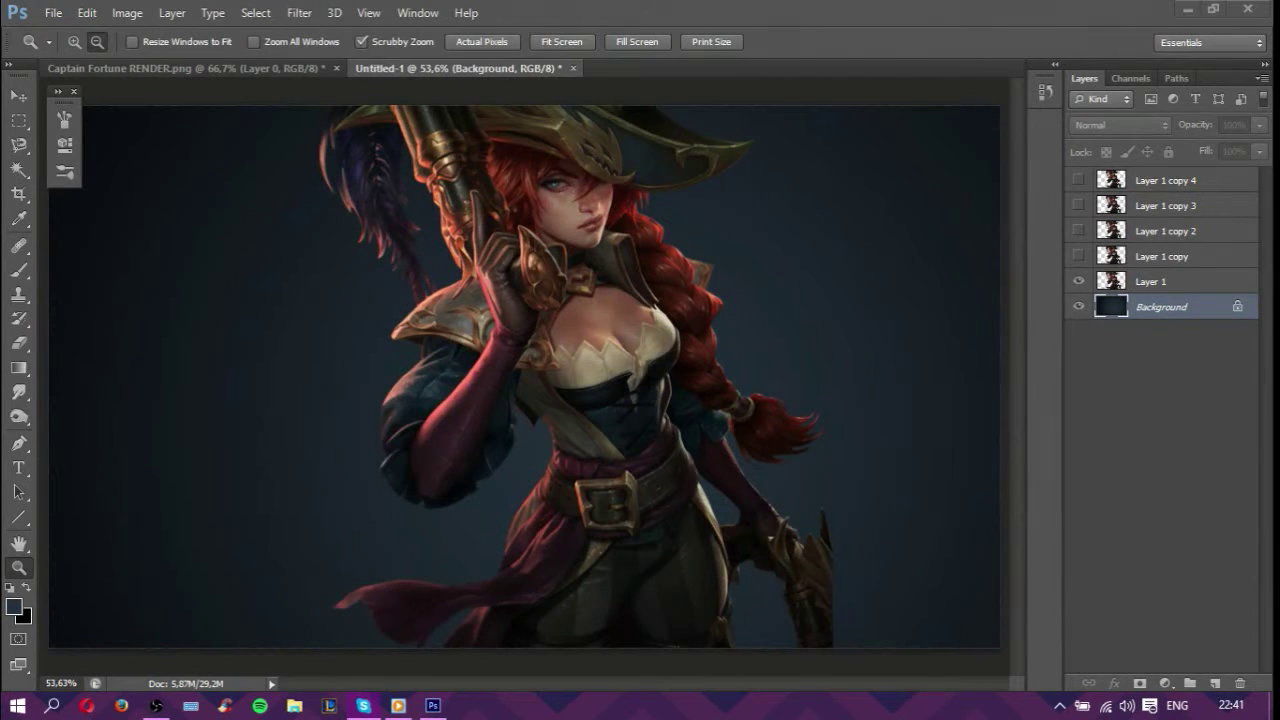
Step: Set Layer 1's blending mode to Color Dodge
{"action": "left_click", "coordinate": [1150, 281]}
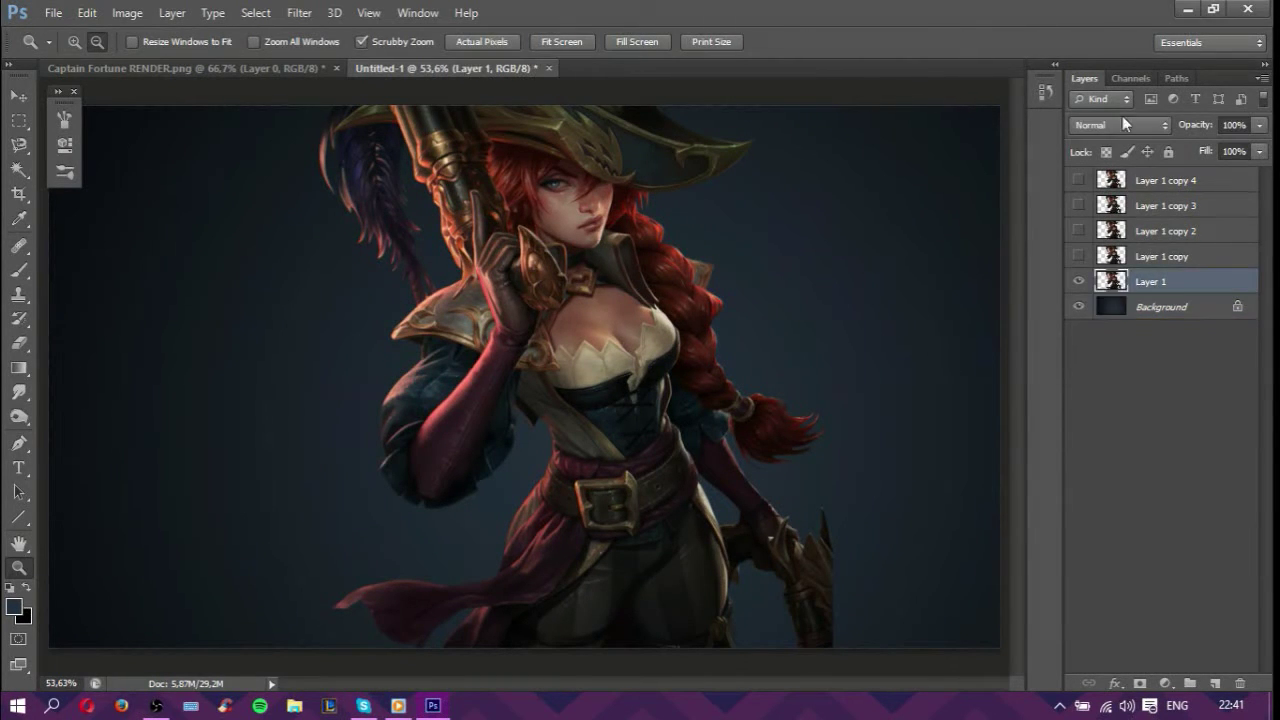
{"action": "left_click", "coordinate": [1120, 125]}
{"action": "left_click", "coordinate": [1110, 306]}
{"action": "left_click", "coordinate": [19, 392]}
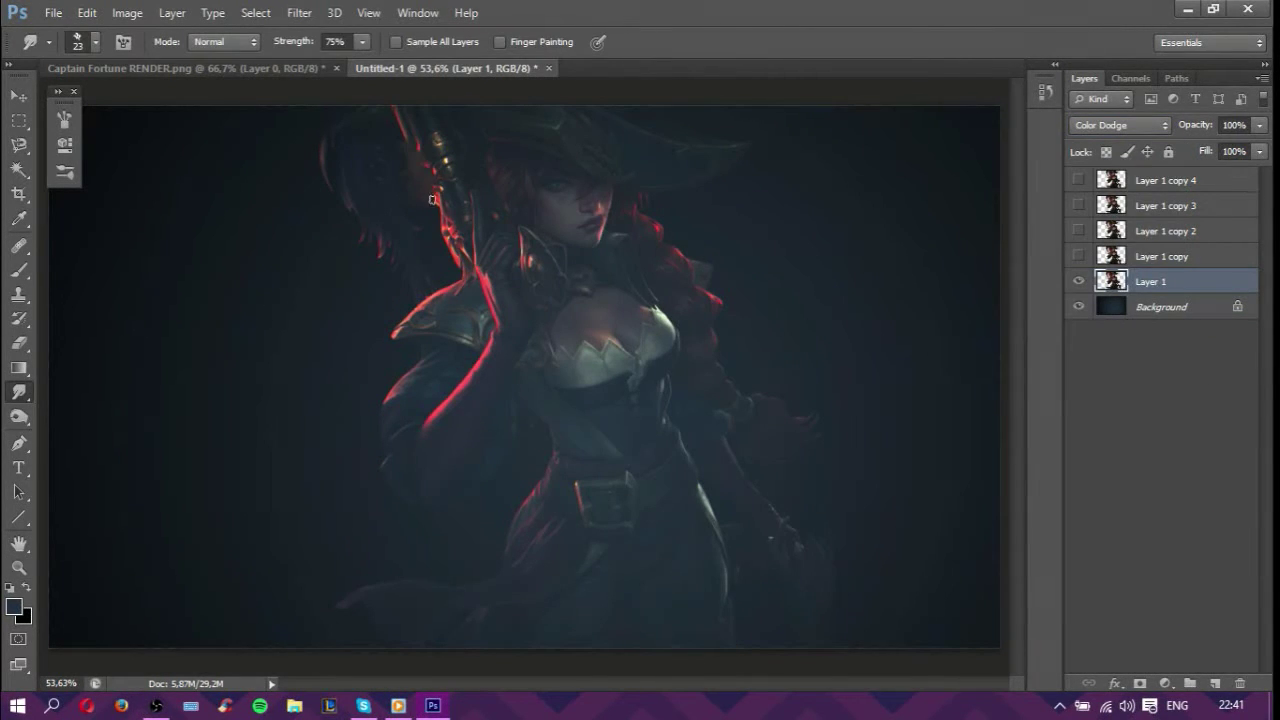
Step: Smudge Layer 1's red rim light down the shoulder, then compare and show Layer 1 copy
{"action": "mouse_move", "coordinate": [432, 199]}
{"action": "left_mouse_down"}
{"action": "mouse_move", "coordinate": [448, 272]}
{"action": "mouse_move", "coordinate": [409, 323]}
{"action": "mouse_move", "coordinate": [384, 408]}
{"action": "left_mouse_up"}
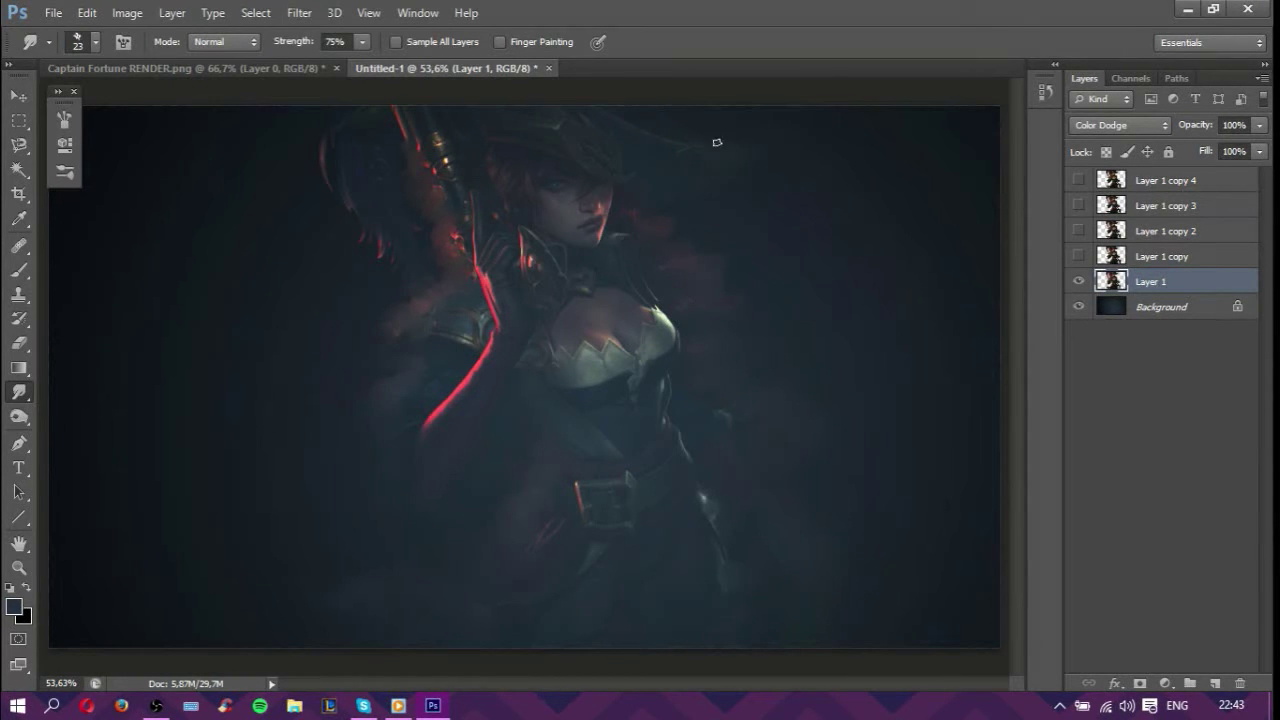
{"action": "left_click", "coordinate": [1078, 256]}
{"action": "left_click", "coordinate": [1078, 256]}
{"action": "left_click", "coordinate": [1078, 256]}
{"action": "left_click", "coordinate": [1078, 256]}
{"action": "left_click", "coordinate": [1160, 256]}
{"action": "left_click", "coordinate": [1078, 256]}
Step: Shift Layer 1 copy sideways and set its blending to Linear Dodge (Add)
{"action": "key", "text": "v"}
{"action": "left_click_drag", "start_coordinate": [530, 205], "coordinate": [482, 205]}
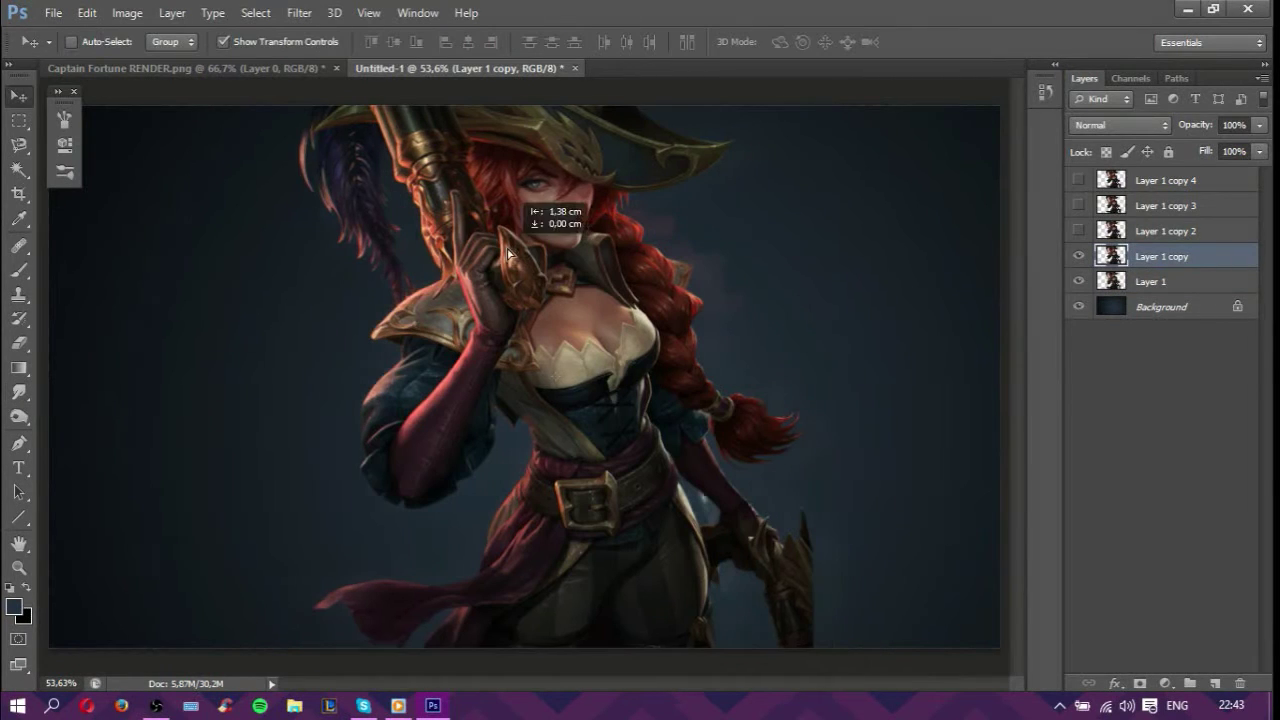
{"action": "left_click", "coordinate": [1112, 124]}
{"action": "left_click", "coordinate": [1110, 324]}
{"action": "left_click", "coordinate": [1118, 125]}
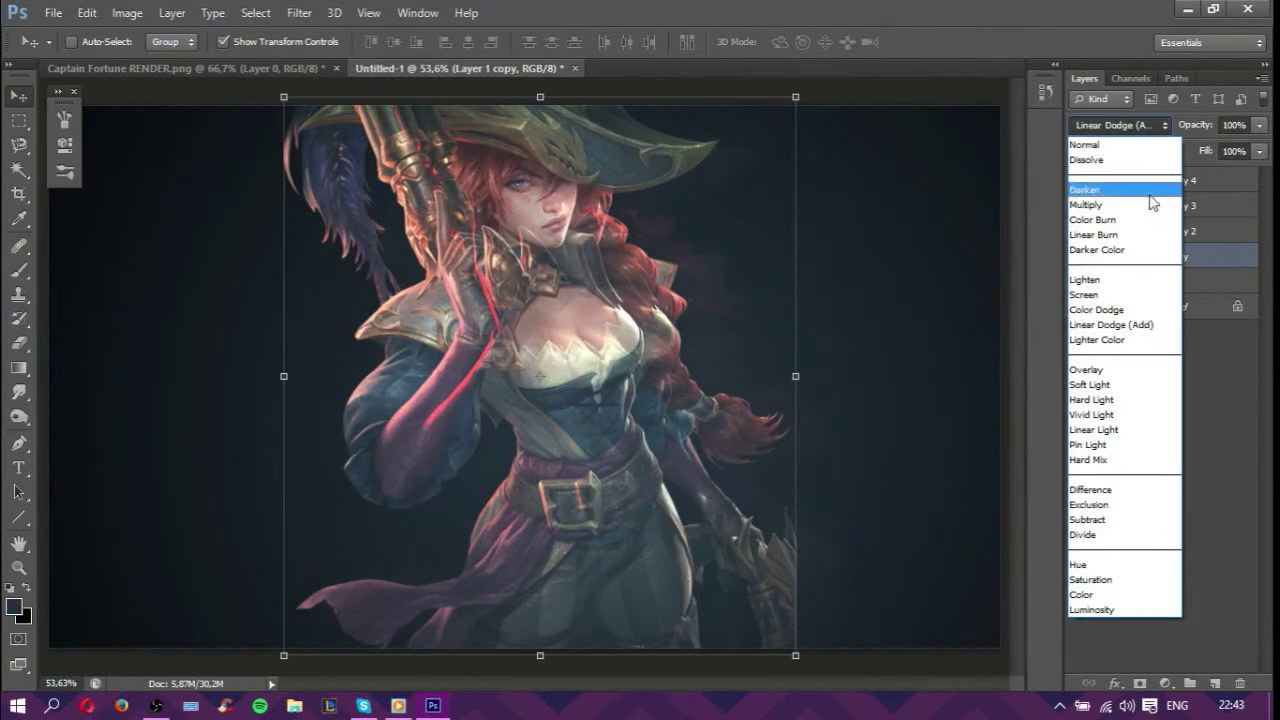
{"action": "key", "text": "Escape"}
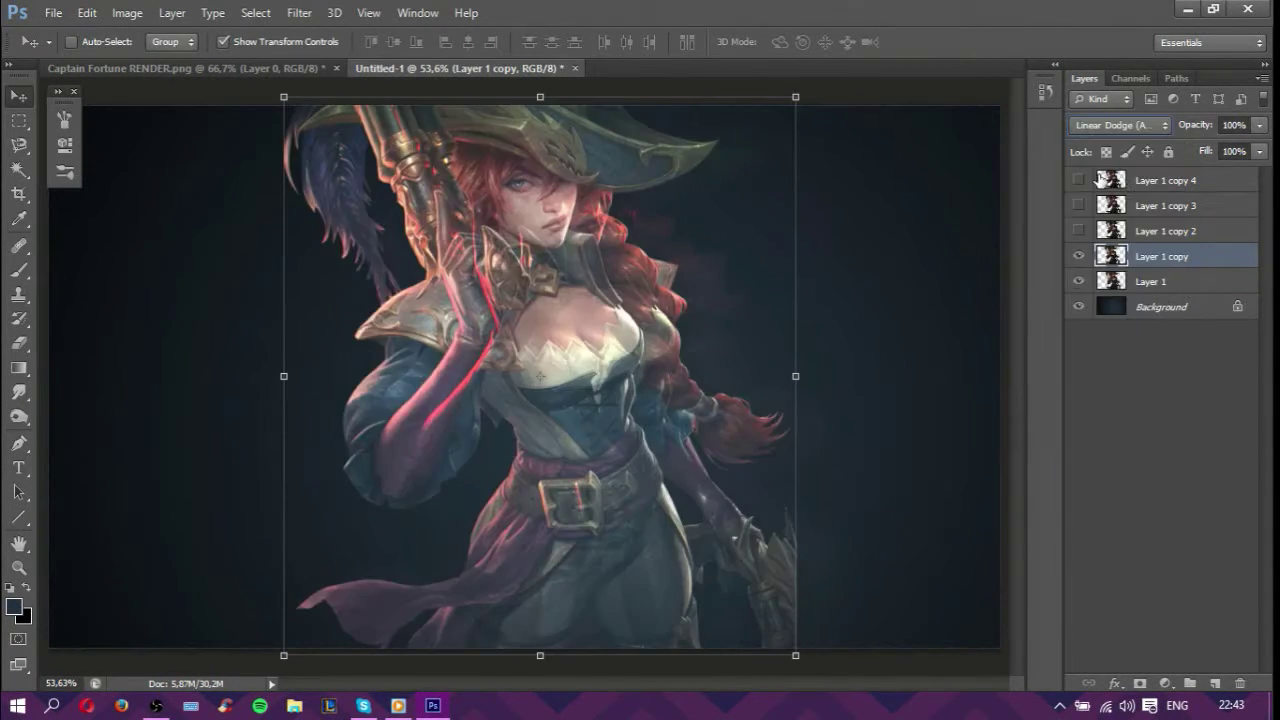
Step: Smudge Layer 1's hair edge and the red glow along the arm into wisps
{"action": "left_click", "coordinate": [1160, 281]}
{"action": "left_click", "coordinate": [19, 392]}
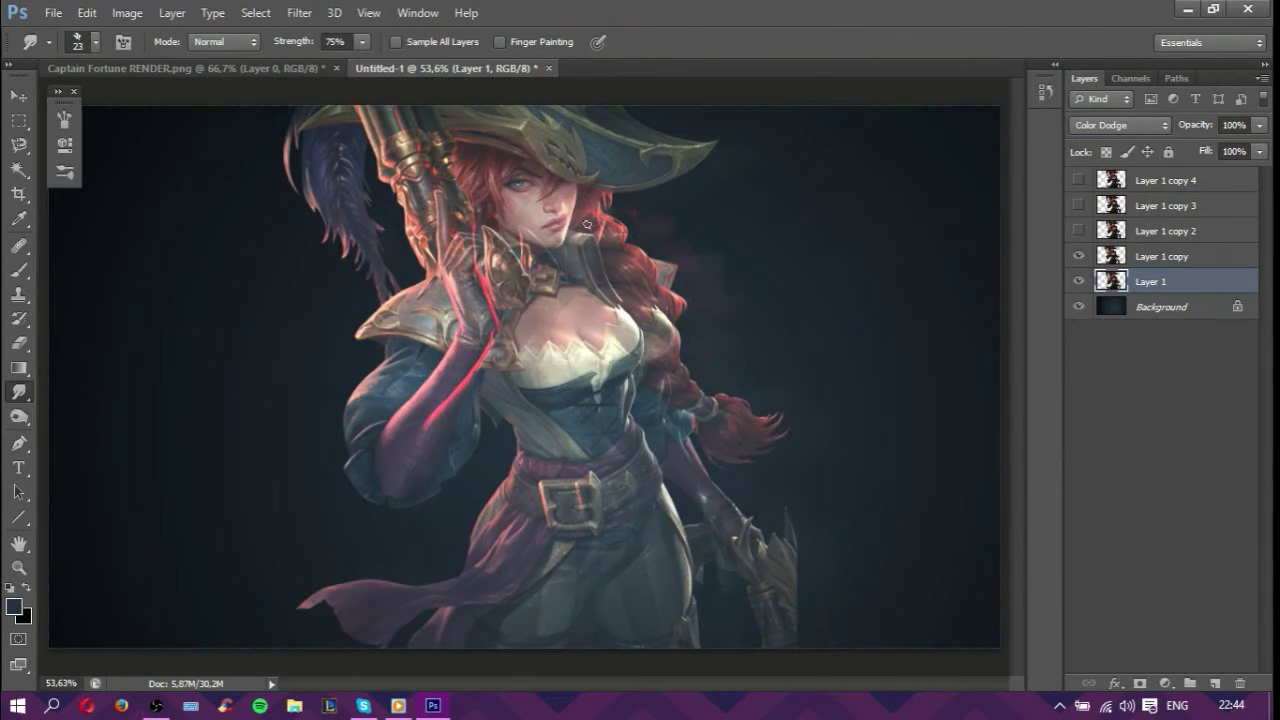
{"action": "left_click_drag", "start_coordinate": [560, 291], "coordinate": [632, 309]}
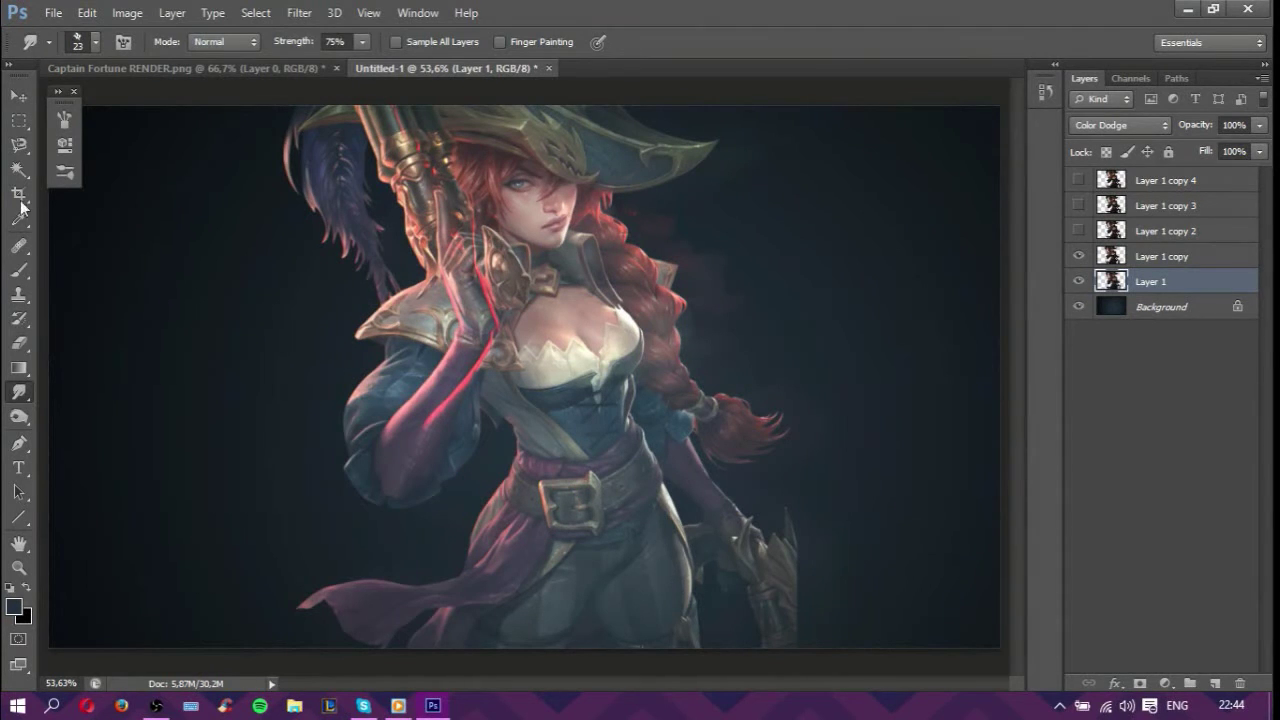
{"action": "mouse_move", "coordinate": [428, 428]}
{"action": "left_mouse_down"}
{"action": "mouse_move", "coordinate": [505, 299]}
{"action": "mouse_move", "coordinate": [468, 270]}
{"action": "left_mouse_up"}
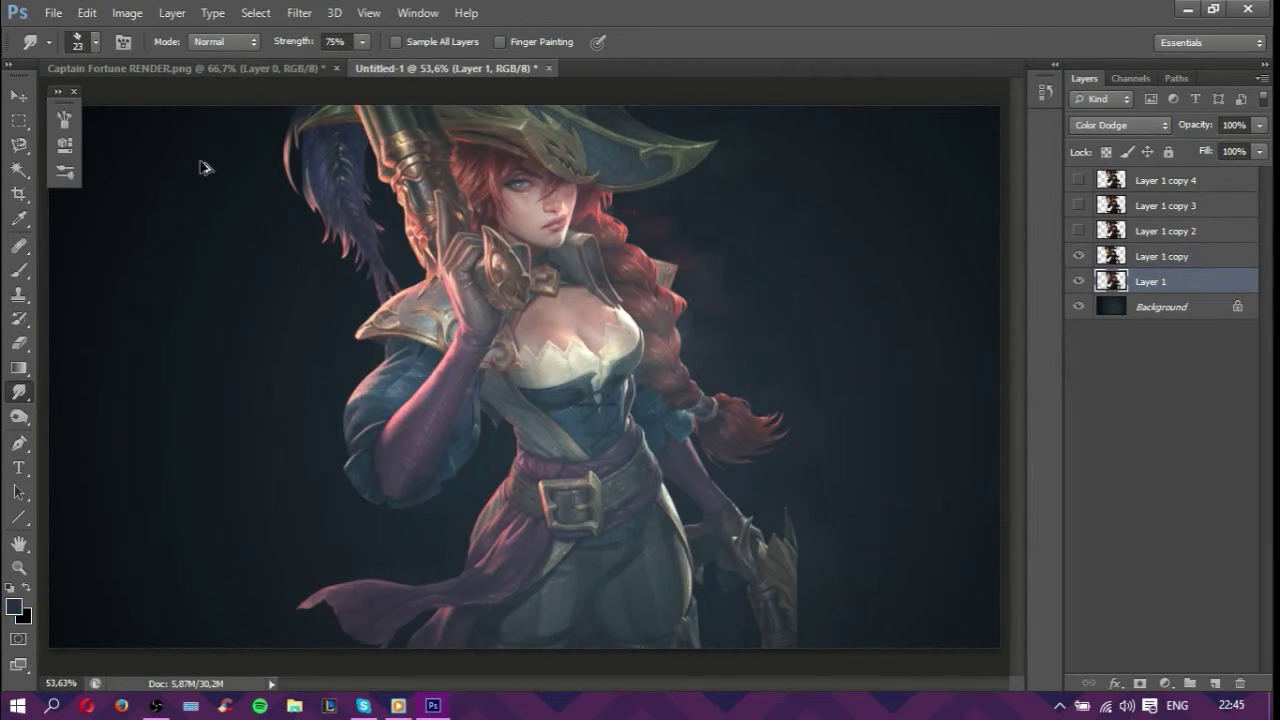
{"action": "key", "text": "F5"}
Step: With a size 32 brush, smear Layer 1 copy's feather, shoulder, coat, armour and gun barrel into smoke
{"action": "left_click", "coordinate": [352, 152]}
{"action": "key", "text": "F5"}
{"action": "key", "text": "alt+bracketright"}
{"action": "left_click_drag", "start_coordinate": [367, 233], "coordinate": [295, 111]}
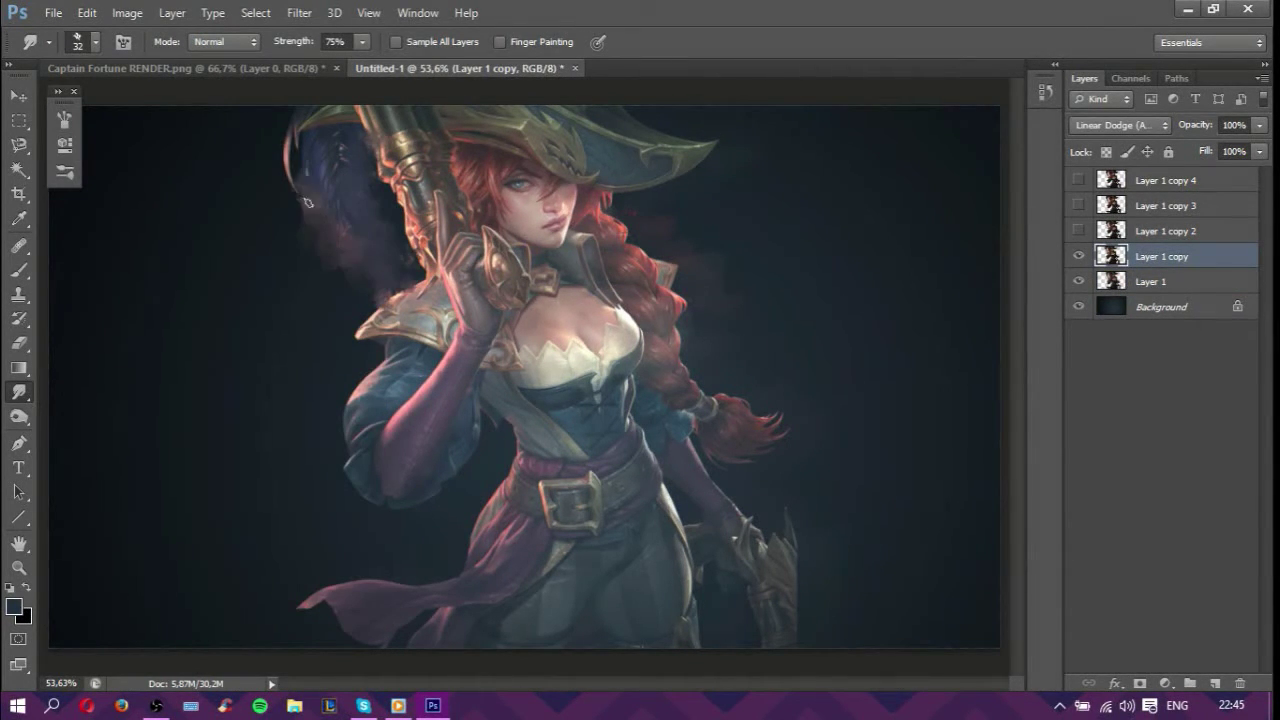
{"action": "left_click_drag", "start_coordinate": [420, 283], "coordinate": [359, 473]}
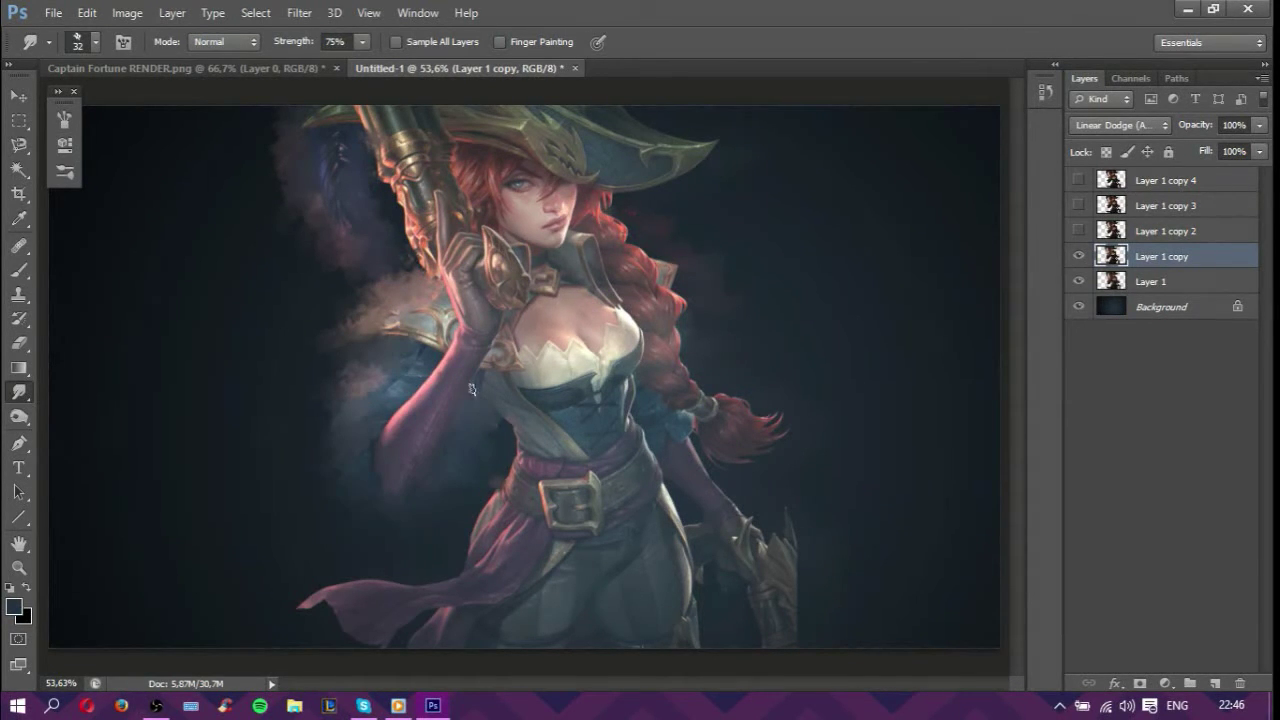
{"action": "mouse_move", "coordinate": [471, 388]}
{"action": "left_mouse_down"}
{"action": "mouse_move", "coordinate": [311, 606]}
{"action": "mouse_move", "coordinate": [408, 622]}
{"action": "left_mouse_up"}
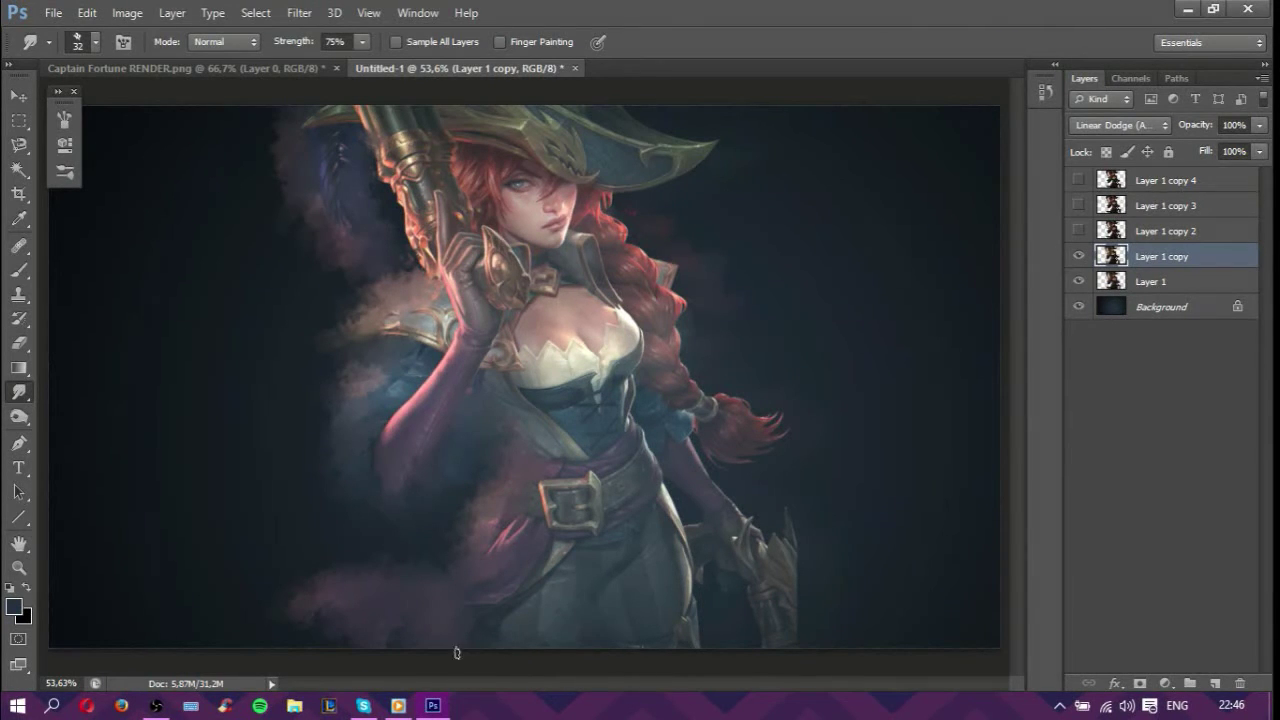
{"action": "left_click_drag", "start_coordinate": [686, 632], "coordinate": [668, 478]}
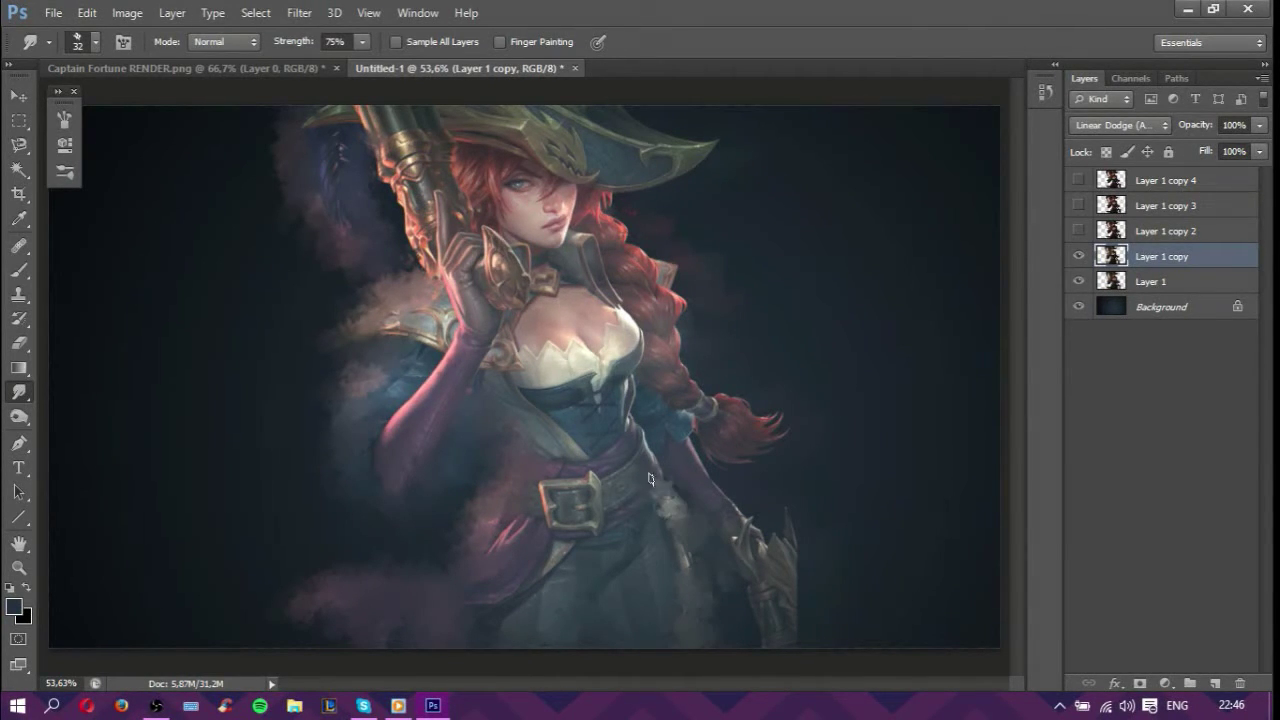
{"action": "mouse_move", "coordinate": [790, 637]}
{"action": "left_mouse_down"}
{"action": "mouse_move", "coordinate": [801, 582]}
{"action": "mouse_move", "coordinate": [745, 505]}
{"action": "mouse_move", "coordinate": [637, 231]}
{"action": "mouse_move", "coordinate": [690, 168]}
{"action": "mouse_move", "coordinate": [686, 121]}
{"action": "left_mouse_up"}
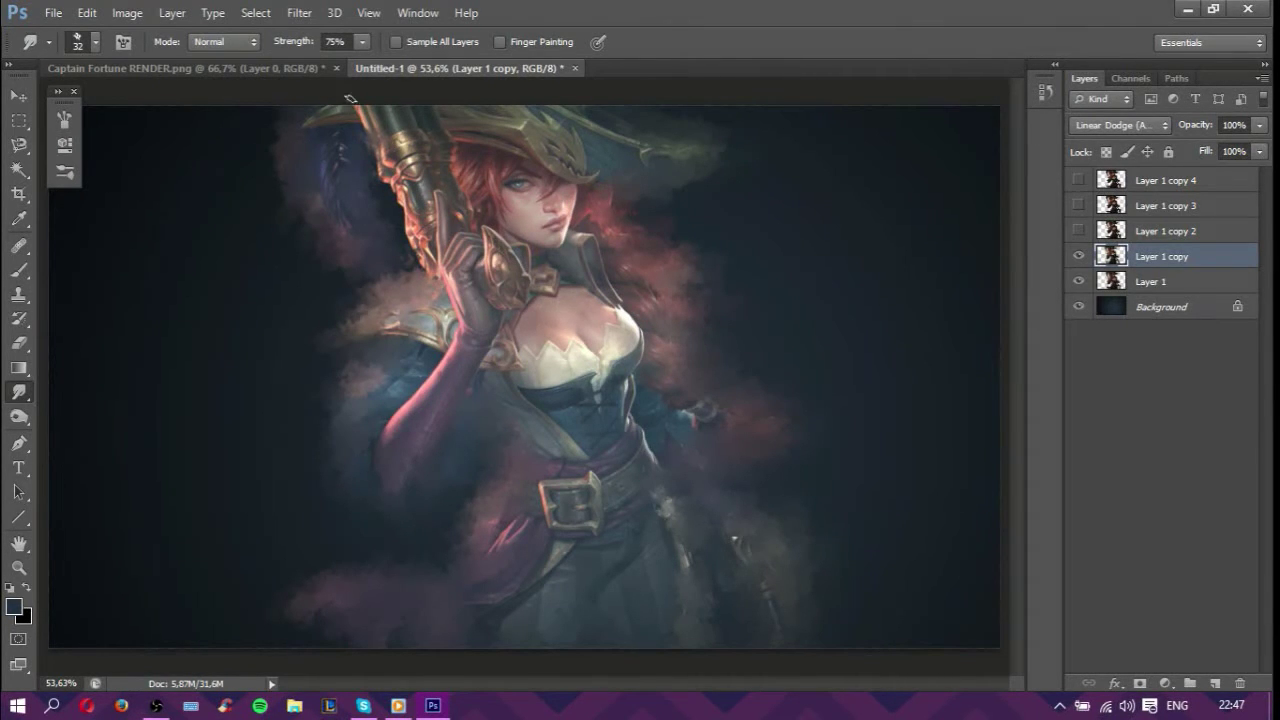
{"action": "left_click_drag", "start_coordinate": [337, 101], "coordinate": [402, 96]}
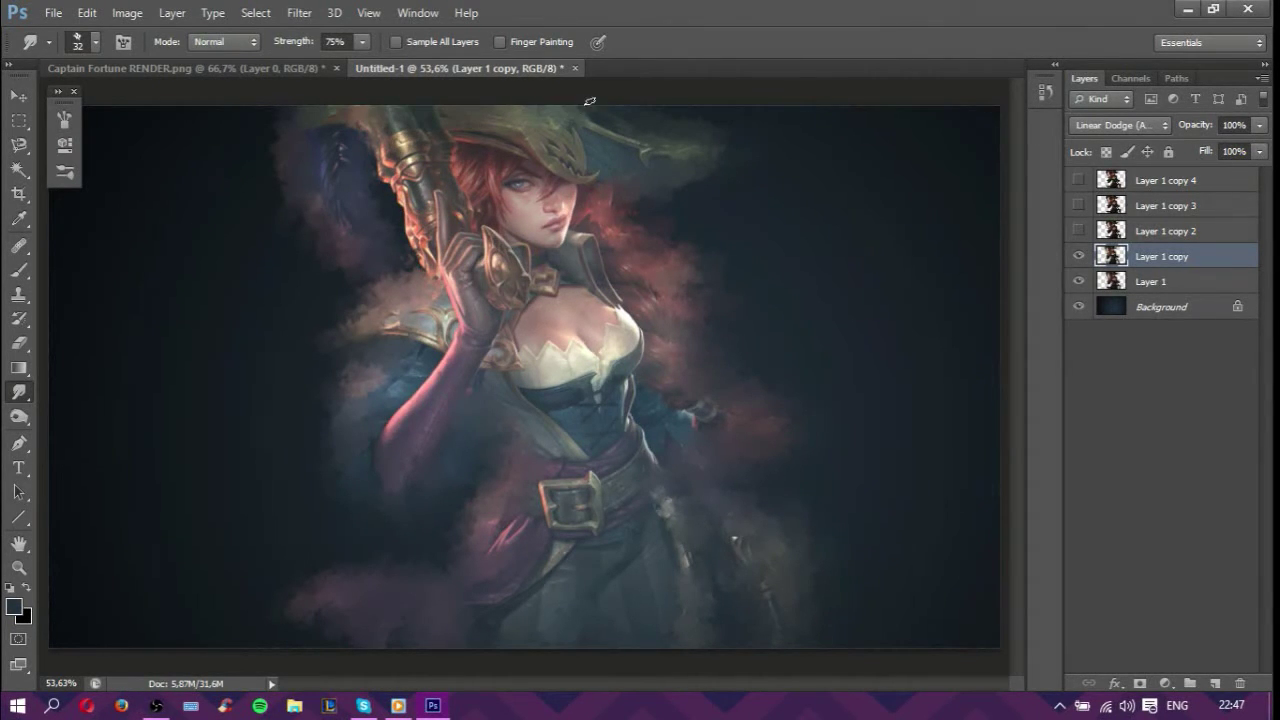
Step: Show Layer 1 copy 2, shift it slightly right, and set it to Screen blending
{"action": "left_click", "coordinate": [1078, 231]}
{"action": "left_click", "coordinate": [1108, 231]}
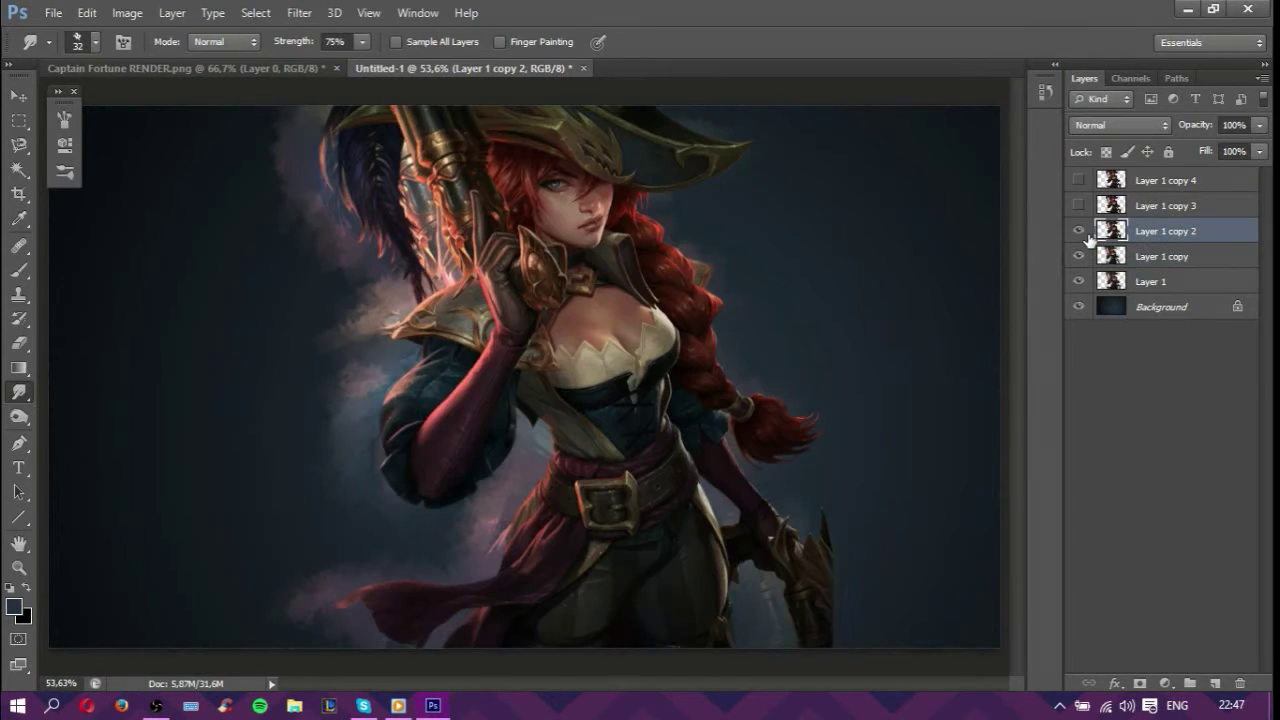
{"action": "key", "text": "v"}
{"action": "left_click_drag", "start_coordinate": [544, 319], "coordinate": [604, 320]}
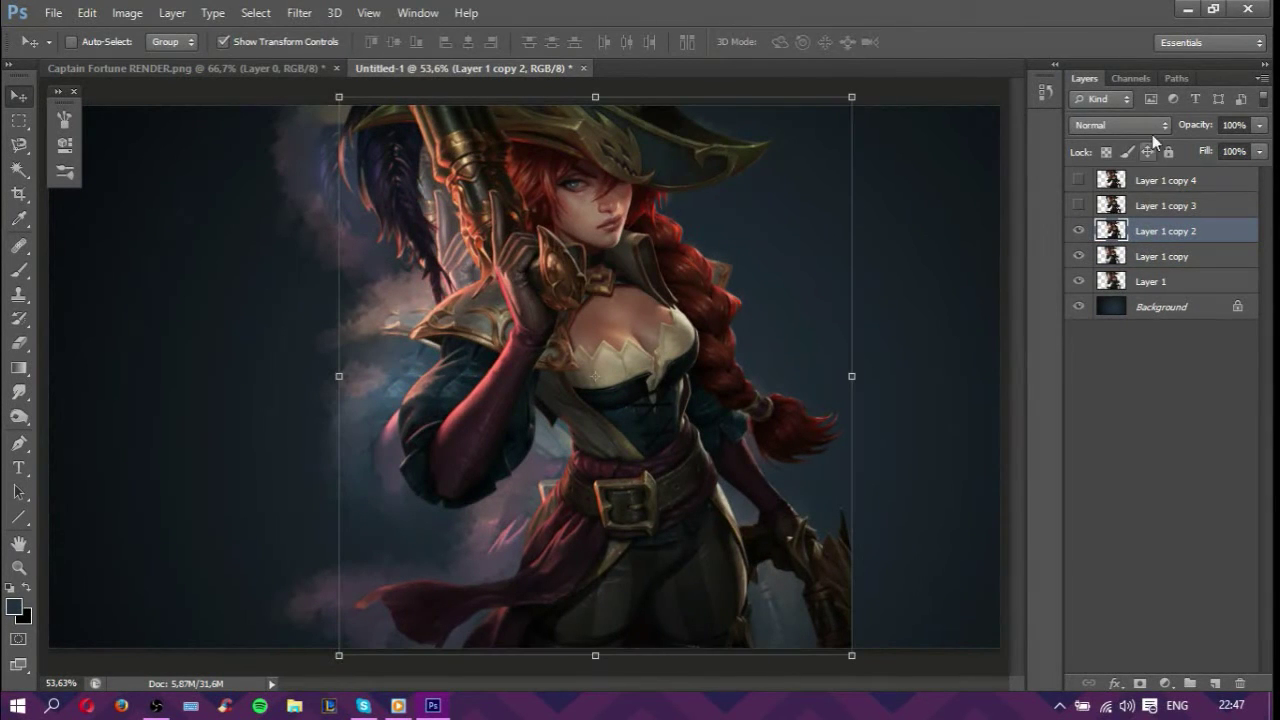
{"action": "left_click", "coordinate": [1120, 125]}
{"action": "left_click", "coordinate": [1110, 318]}
Step: Smudge Layer 1 copy's hair, arm, shoulder and doubled face together into smoke
{"action": "left_click", "coordinate": [1178, 256]}
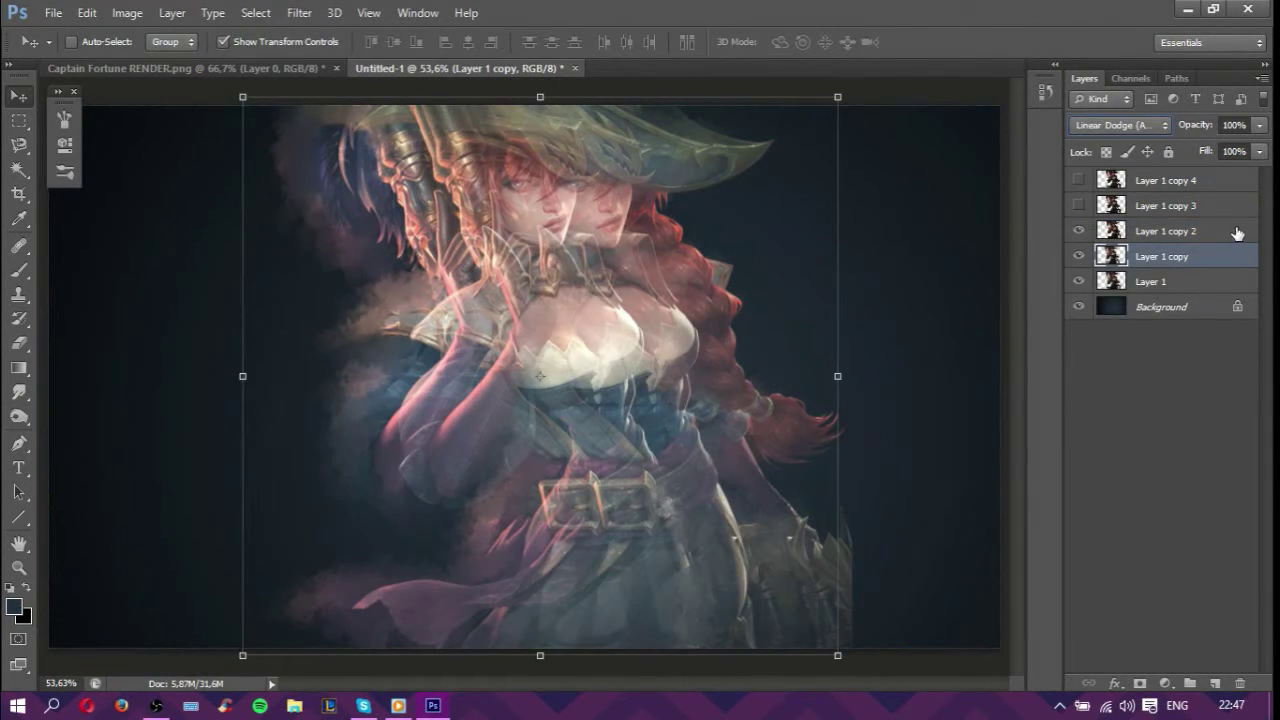
{"action": "left_click", "coordinate": [18, 392]}
{"action": "mouse_move", "coordinate": [350, 130]}
{"action": "left_mouse_down"}
{"action": "mouse_move", "coordinate": [400, 180]}
{"action": "mouse_move", "coordinate": [395, 233]}
{"action": "mouse_move", "coordinate": [443, 202]}
{"action": "left_mouse_up"}
{"action": "left_click_drag", "start_coordinate": [470, 262], "coordinate": [436, 362]}
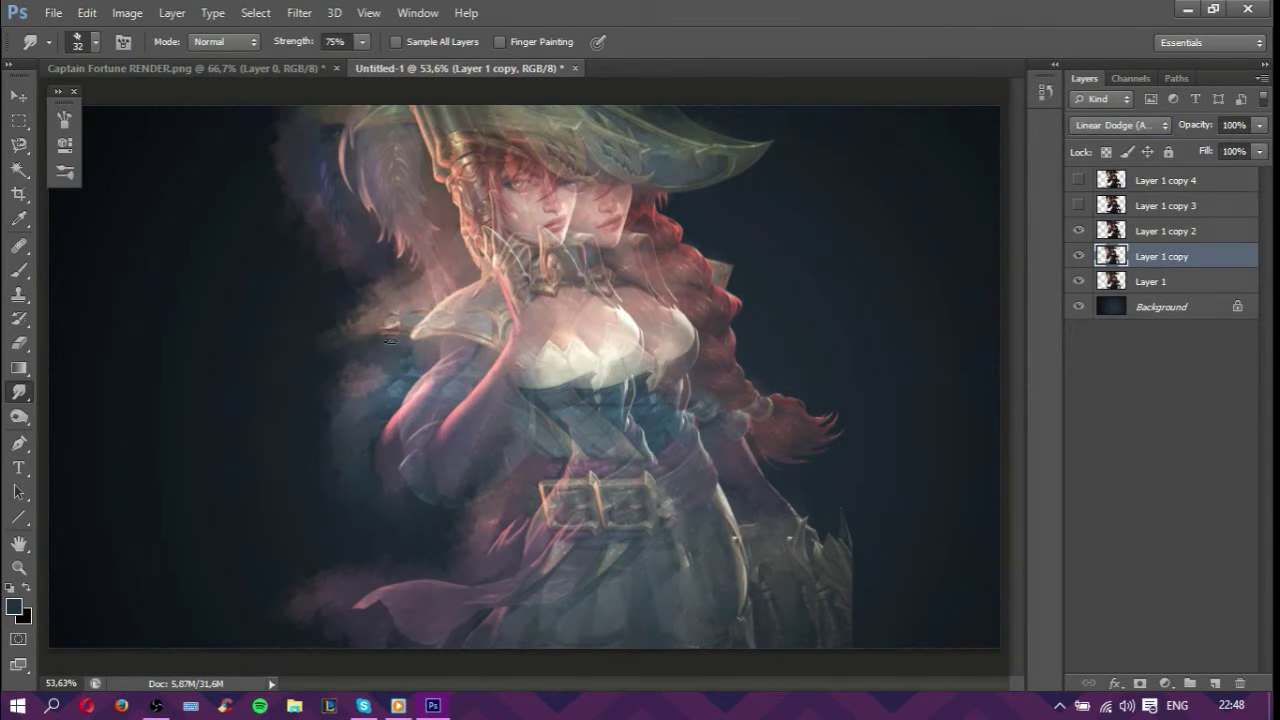
{"action": "left_click_drag", "start_coordinate": [395, 320], "coordinate": [437, 395]}
{"action": "mouse_move", "coordinate": [419, 508]}
{"action": "left_mouse_down"}
{"action": "mouse_move", "coordinate": [530, 390]}
{"action": "mouse_move", "coordinate": [550, 290]}
{"action": "mouse_move", "coordinate": [497, 131]}
{"action": "left_mouse_up"}
{"action": "mouse_move", "coordinate": [400, 191]}
{"action": "left_mouse_down"}
{"action": "mouse_move", "coordinate": [520, 258]}
{"action": "mouse_move", "coordinate": [630, 215]}
{"action": "mouse_move", "coordinate": [540, 205]}
{"action": "mouse_move", "coordinate": [552, 282]}
{"action": "mouse_move", "coordinate": [640, 370]}
{"action": "mouse_move", "coordinate": [600, 405]}
{"action": "mouse_move", "coordinate": [520, 593]}
{"action": "mouse_move", "coordinate": [569, 412]}
{"action": "left_mouse_up"}
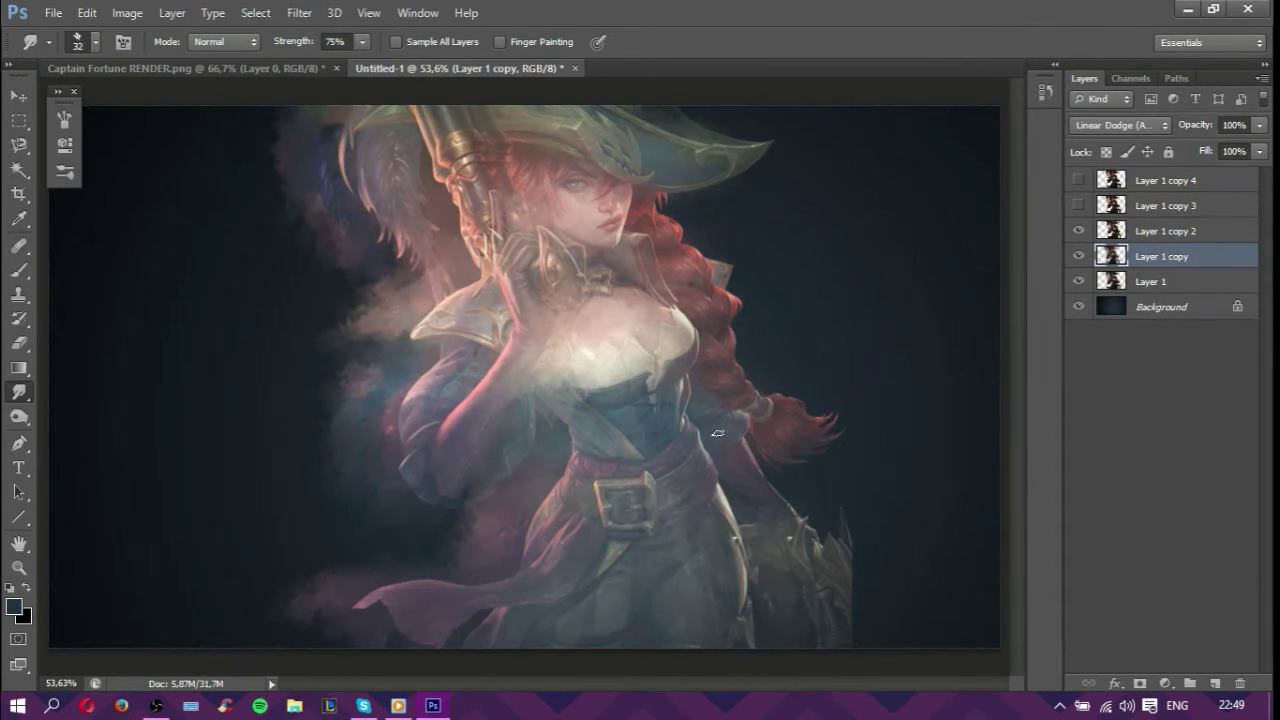
{"action": "left_click", "coordinate": [1160, 281]}
{"action": "left_click", "coordinate": [1236, 256]}
{"action": "left_click", "coordinate": [1200, 231]}
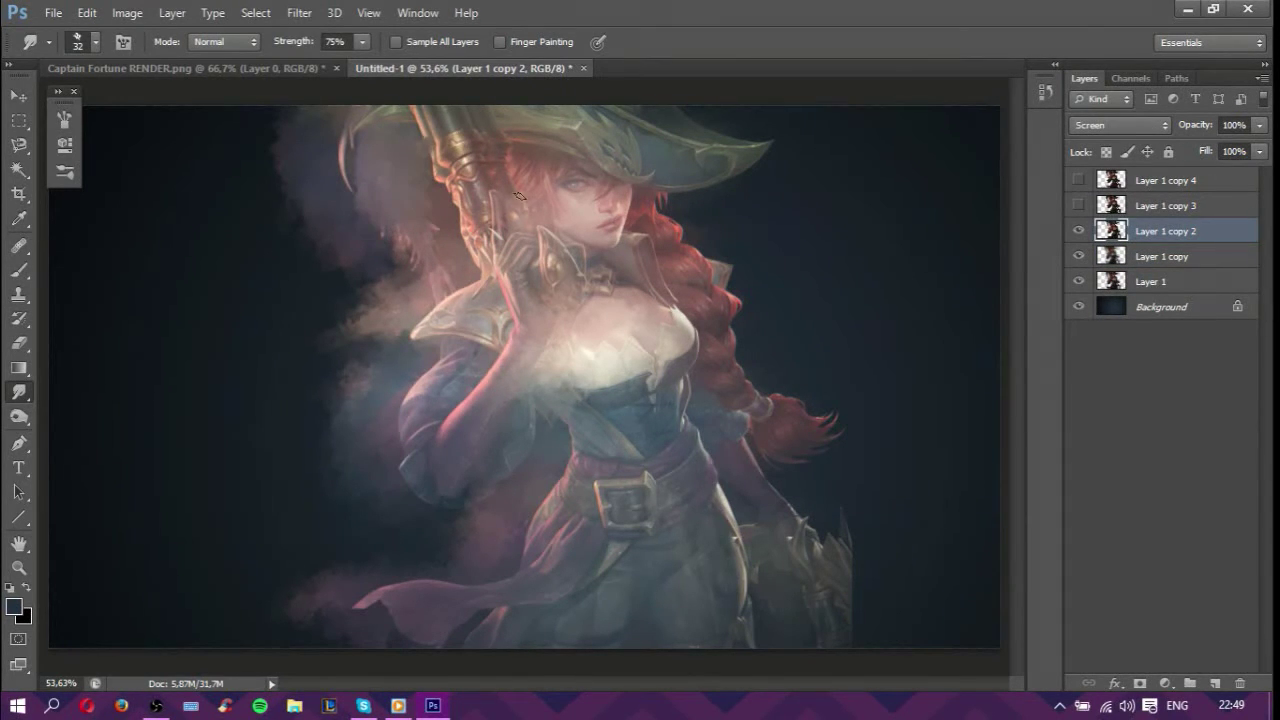
Step: With a 48 px rough brush, smear copy 2's hat, sleeve and coat into fog, then show copy 3
{"action": "key", "text": "alt+bracketleft"}
{"action": "left_click", "coordinate": [57, 91]}
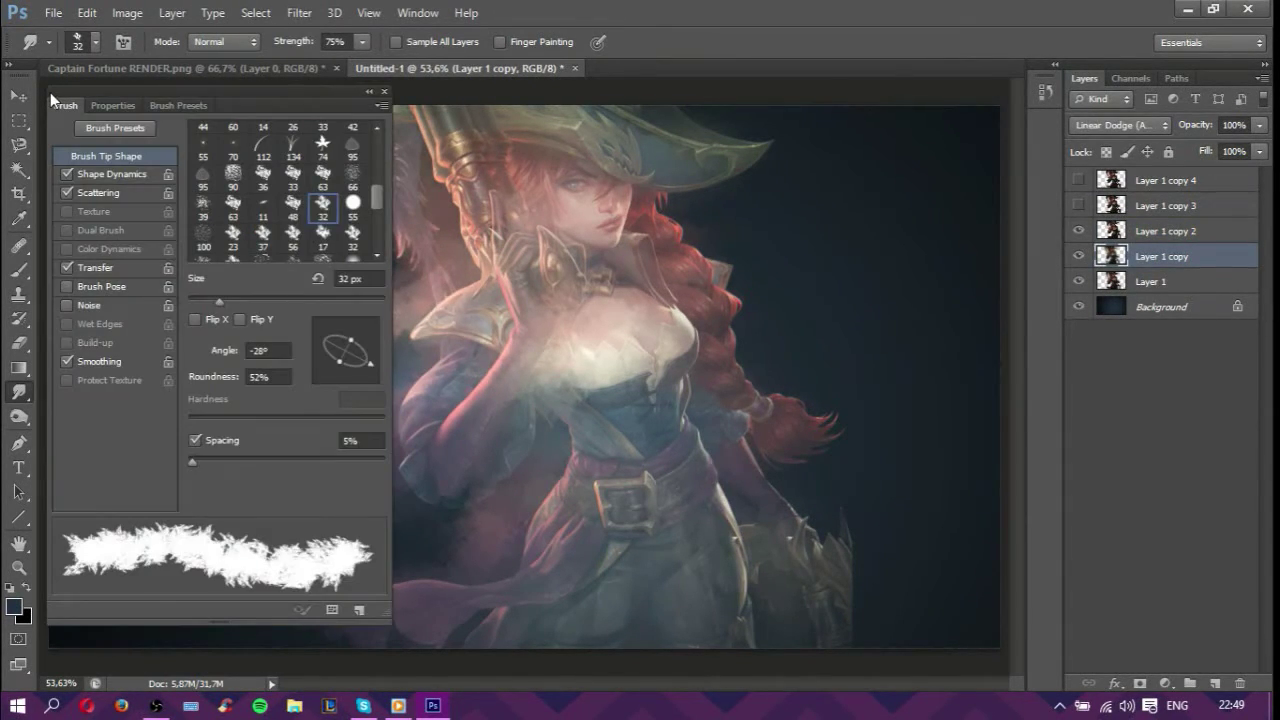
{"action": "double_click", "coordinate": [347, 98]}
{"action": "left_click", "coordinate": [1211, 238]}
{"action": "left_click_drag", "start_coordinate": [345, 120], "coordinate": [410, 122]}
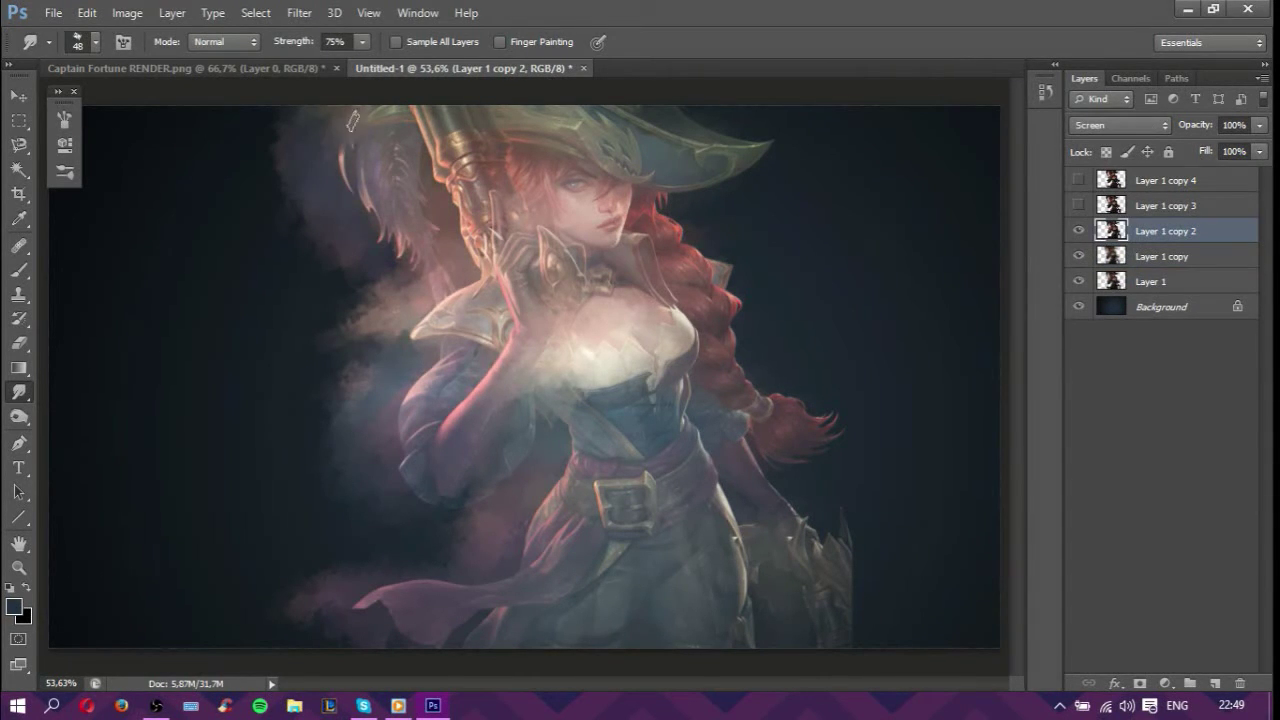
{"action": "left_click_drag", "start_coordinate": [440, 338], "coordinate": [420, 450]}
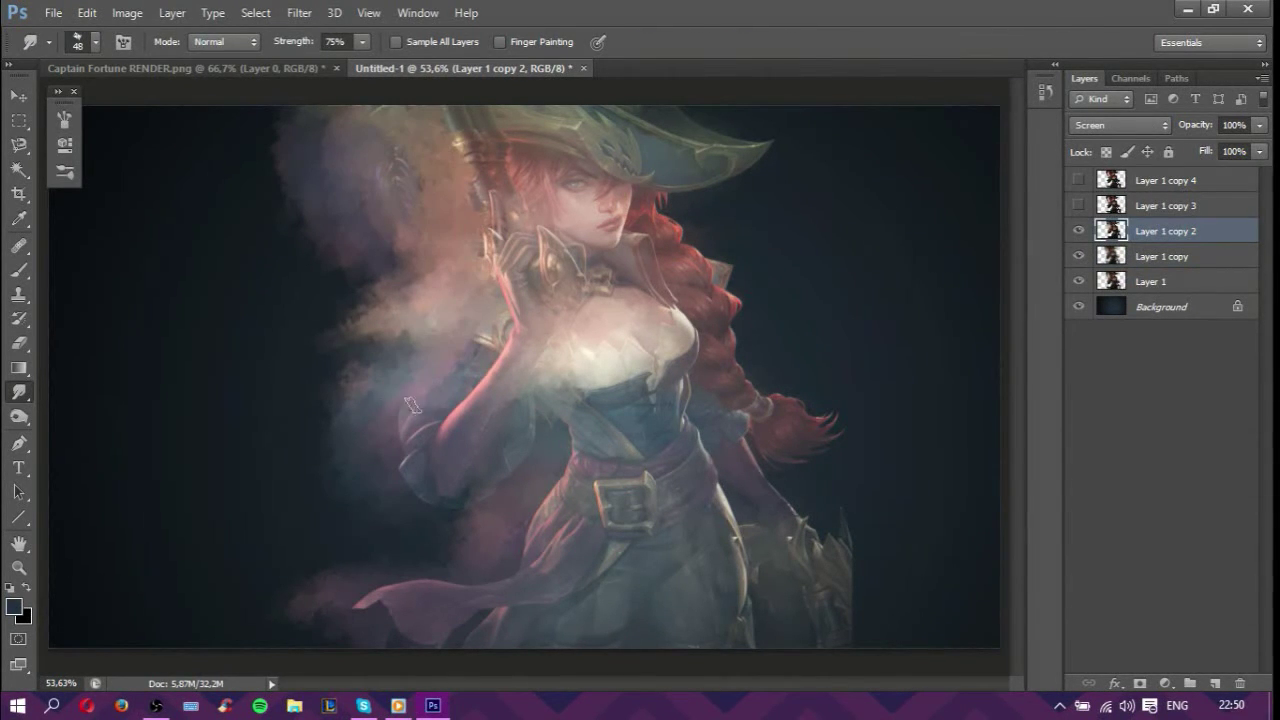
{"action": "mouse_move", "coordinate": [545, 420]}
{"action": "left_mouse_down"}
{"action": "mouse_move", "coordinate": [538, 558]}
{"action": "mouse_move", "coordinate": [420, 575]}
{"action": "mouse_move", "coordinate": [540, 668]}
{"action": "left_mouse_up"}
{"action": "mouse_move", "coordinate": [768, 572]}
{"action": "left_mouse_down"}
{"action": "mouse_move", "coordinate": [830, 530]}
{"action": "mouse_move", "coordinate": [760, 465]}
{"action": "mouse_move", "coordinate": [800, 415]}
{"action": "mouse_move", "coordinate": [755, 284]}
{"action": "mouse_move", "coordinate": [740, 330]}
{"action": "mouse_move", "coordinate": [700, 106]}
{"action": "mouse_move", "coordinate": [607, 131]}
{"action": "mouse_move", "coordinate": [452, 128]}
{"action": "mouse_move", "coordinate": [476, 200]}
{"action": "mouse_move", "coordinate": [530, 262]}
{"action": "mouse_move", "coordinate": [467, 318]}
{"action": "mouse_move", "coordinate": [615, 320]}
{"action": "mouse_move", "coordinate": [714, 403]}
{"action": "mouse_move", "coordinate": [567, 544]}
{"action": "mouse_move", "coordinate": [719, 562]}
{"action": "left_mouse_up"}
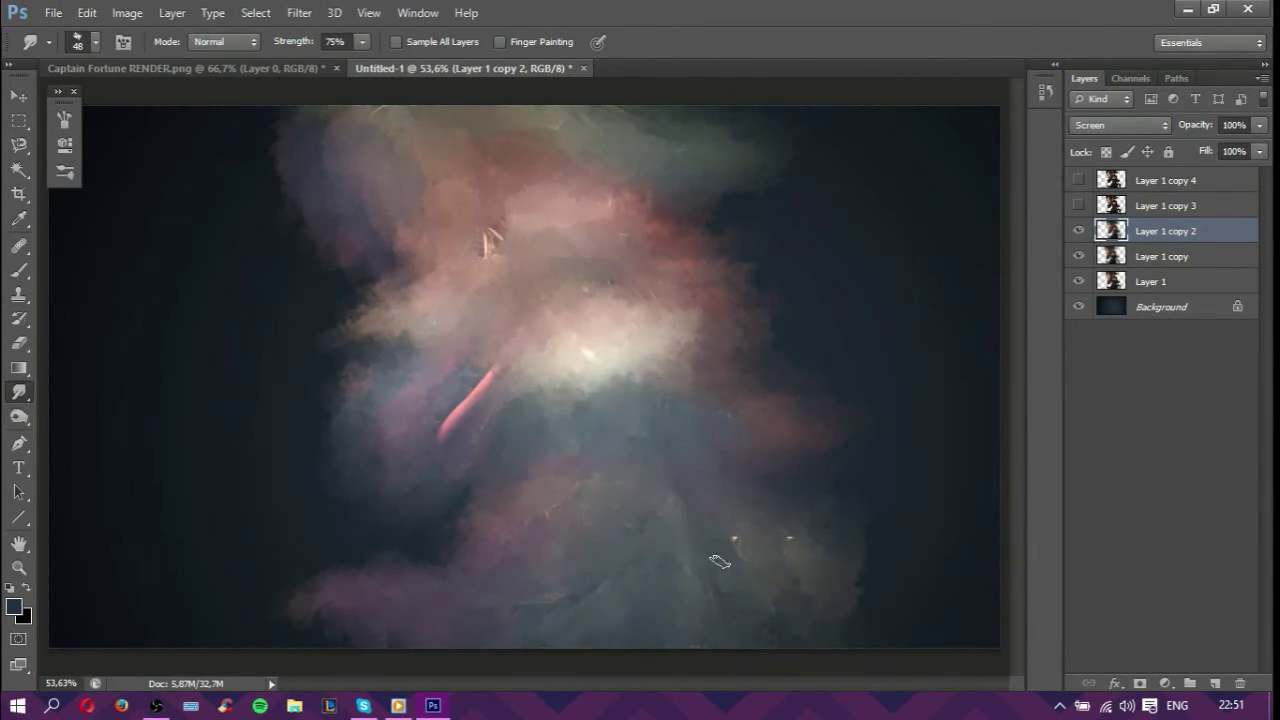
{"action": "left_click", "coordinate": [1108, 206]}
Step: Set Layer 1 copy 3 to Soft Light blending and choose the Chalk brush tip
{"action": "left_click", "coordinate": [1078, 205]}
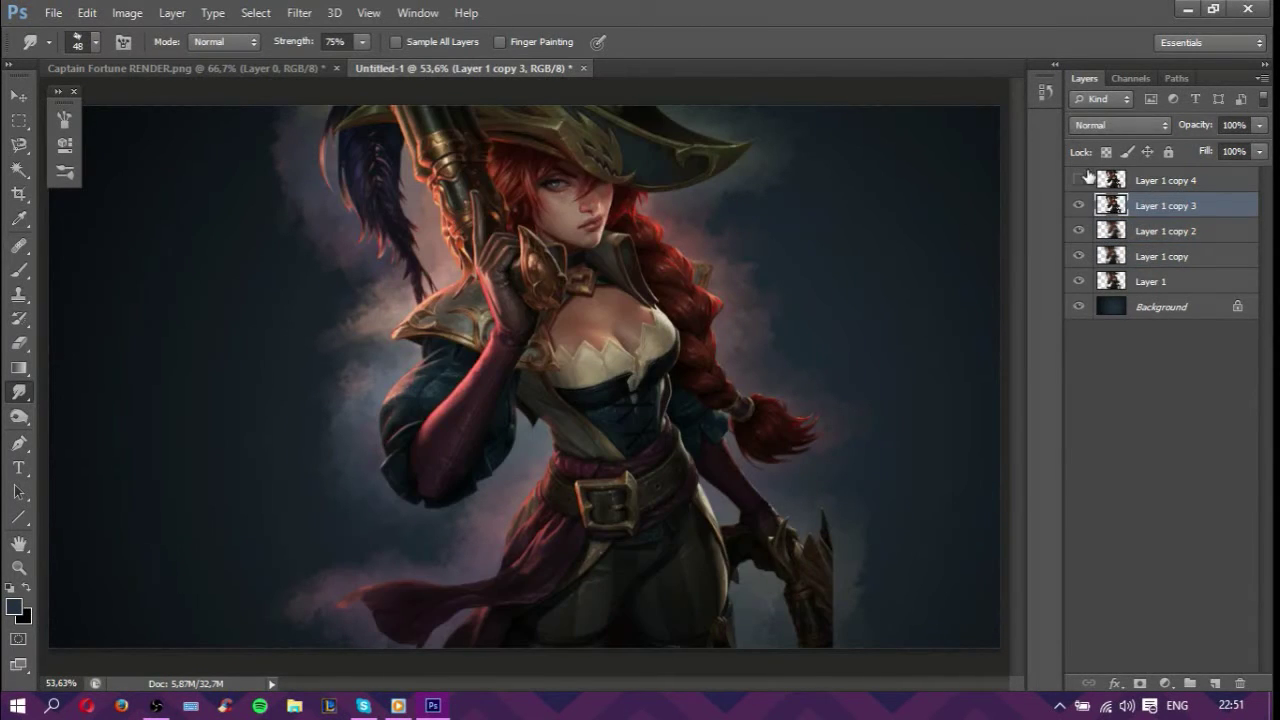
{"action": "left_click", "coordinate": [1120, 125]}
{"action": "left_click", "coordinate": [1089, 384]}
{"action": "key", "text": "F5"}
{"action": "left_click", "coordinate": [322, 234]}
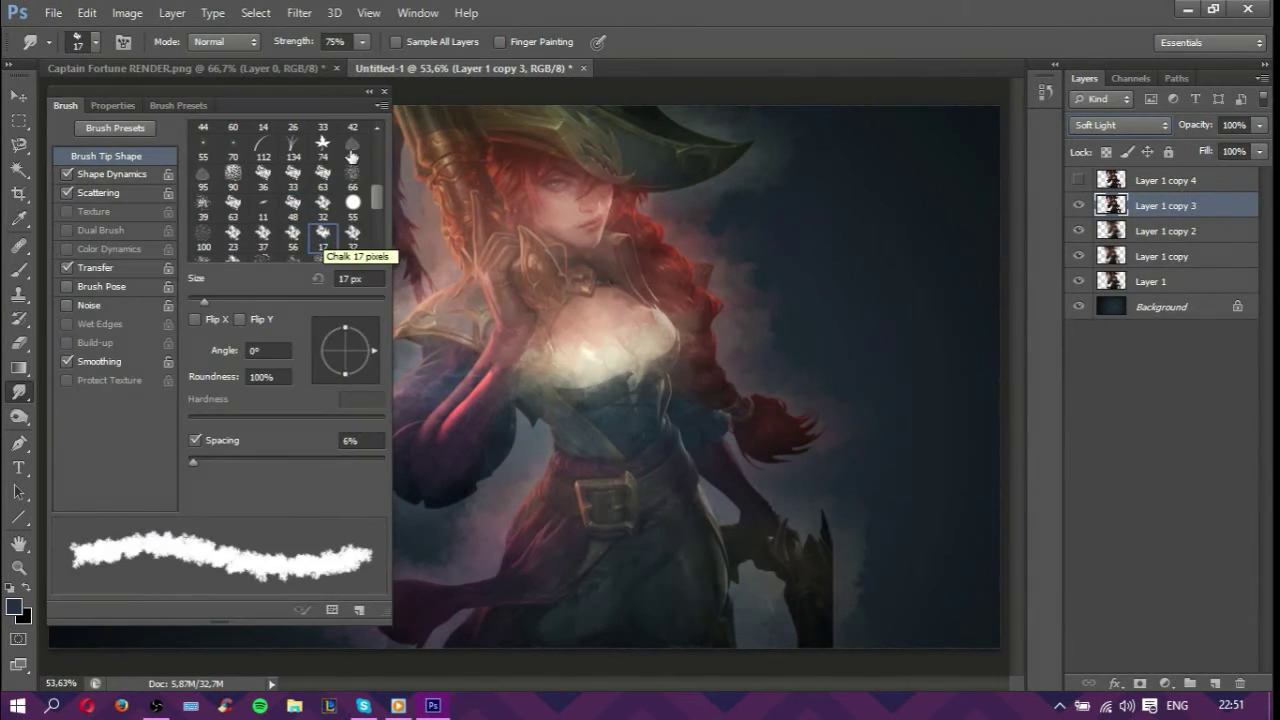
{"action": "key", "text": "F5"}
Step: Smudge copy 3's hat, feather, arm and sword into smoke, then show Layer 1 copy 4
{"action": "mouse_move", "coordinate": [383, 221]}
{"action": "left_mouse_down"}
{"action": "mouse_move", "coordinate": [329, 149]}
{"action": "mouse_move", "coordinate": [440, 230]}
{"action": "mouse_move", "coordinate": [374, 494]}
{"action": "mouse_move", "coordinate": [489, 434]}
{"action": "mouse_move", "coordinate": [517, 563]}
{"action": "mouse_move", "coordinate": [331, 614]}
{"action": "mouse_move", "coordinate": [478, 637]}
{"action": "left_mouse_up"}
{"action": "mouse_move", "coordinate": [626, 626]}
{"action": "left_mouse_down"}
{"action": "mouse_move", "coordinate": [794, 646]}
{"action": "mouse_move", "coordinate": [789, 531]}
{"action": "mouse_move", "coordinate": [707, 480]}
{"action": "mouse_move", "coordinate": [771, 451]}
{"action": "mouse_move", "coordinate": [737, 386]}
{"action": "mouse_move", "coordinate": [760, 323]}
{"action": "mouse_move", "coordinate": [641, 212]}
{"action": "mouse_move", "coordinate": [712, 152]}
{"action": "mouse_move", "coordinate": [660, 108]}
{"action": "left_mouse_up"}
{"action": "left_click_drag", "start_coordinate": [399, 115], "coordinate": [478, 112]}
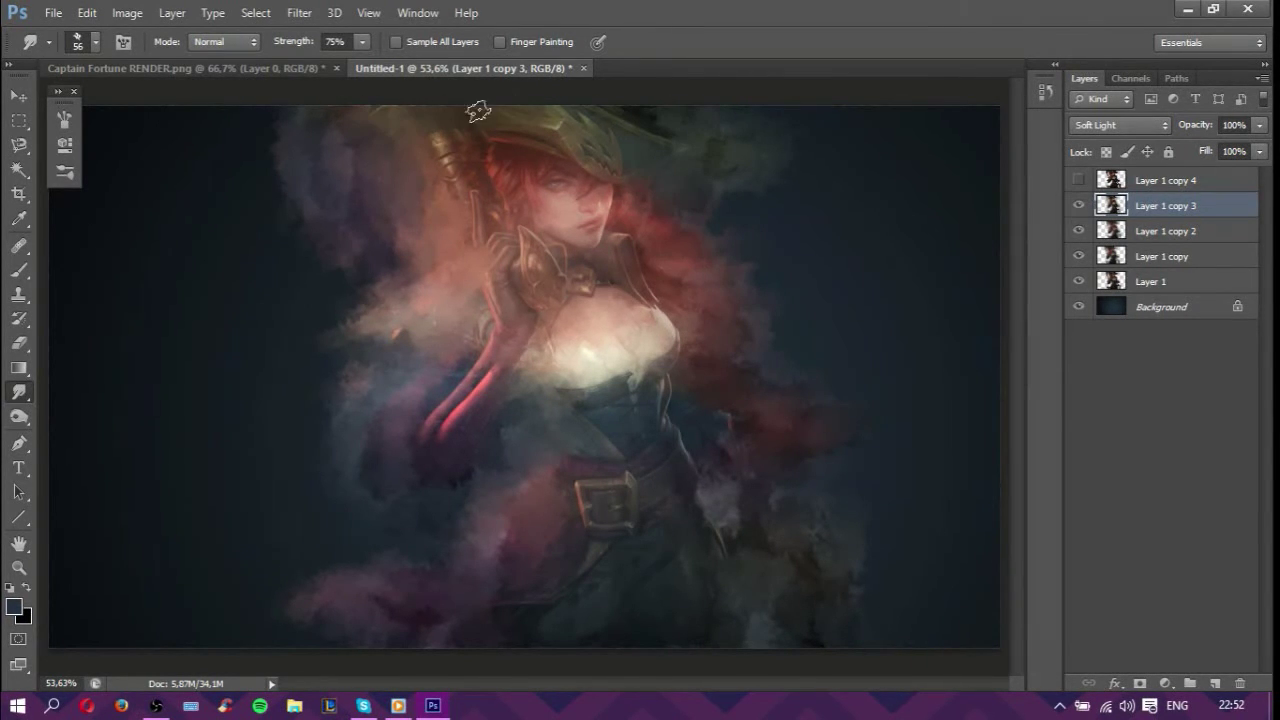
{"action": "key", "text": "alt+bracketleft"}
{"action": "key", "text": "alt+bracketleft"}
{"action": "key", "text": "alt+bracketright"}
{"action": "key", "text": "F5"}
{"action": "key", "text": "F5"}
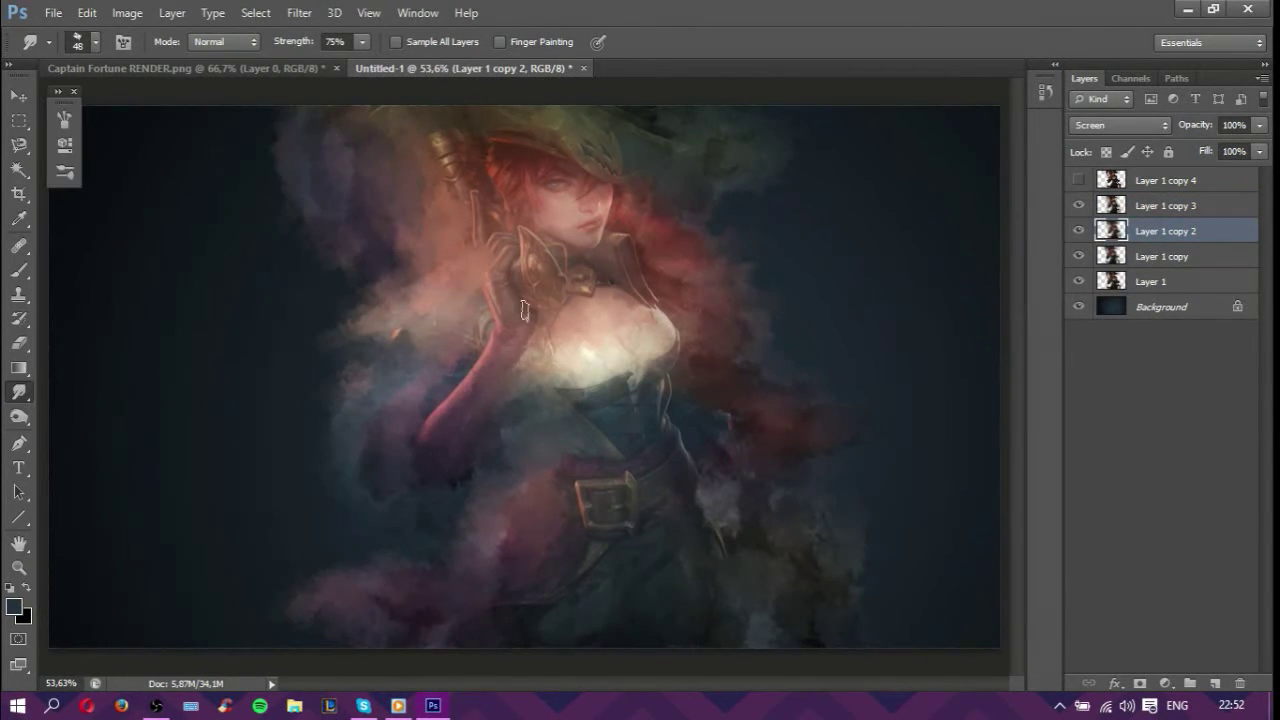
{"action": "left_click", "coordinate": [1079, 181]}
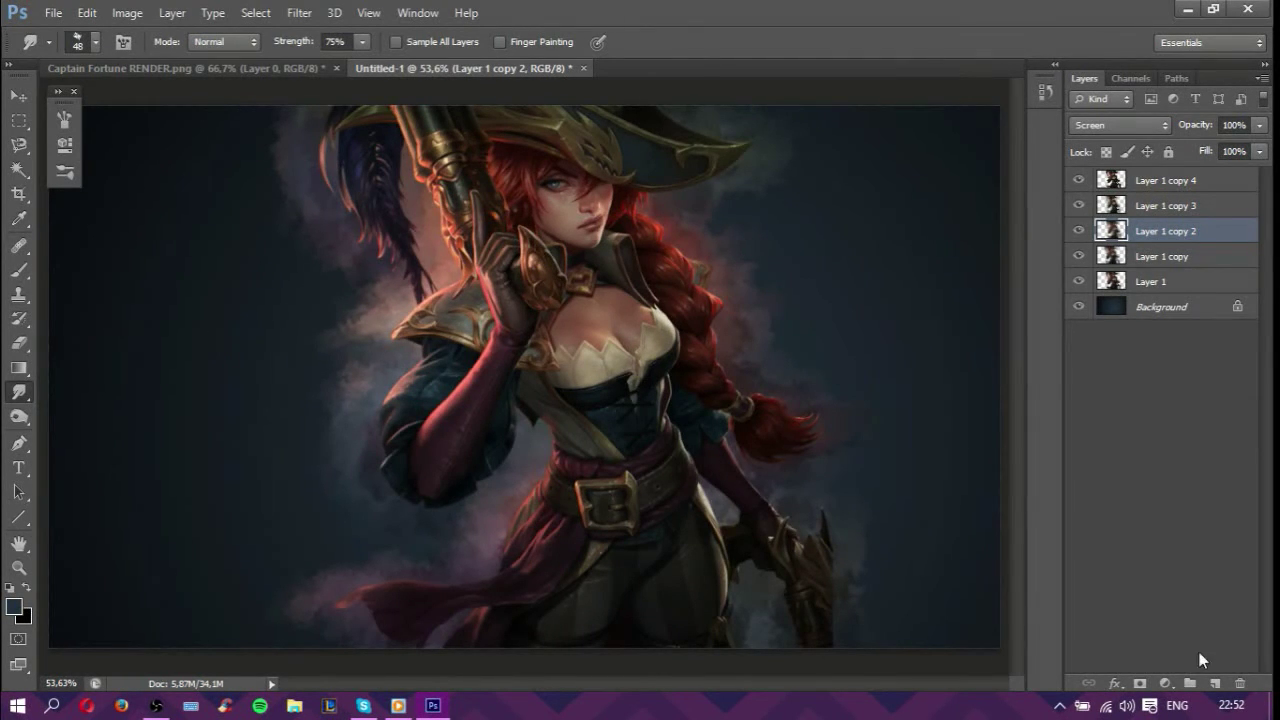
{"action": "left_click", "coordinate": [1164, 683]}
{"action": "left_click", "coordinate": [1160, 622]}
Step: Apply a black-to-white Gradient Map at the top of the stack with reduced opacity
{"action": "key", "text": "ctrl+z"}
{"action": "left_click", "coordinate": [1160, 307]}
{"action": "left_click", "coordinate": [1164, 683]}
{"action": "left_click", "coordinate": [1160, 622]}
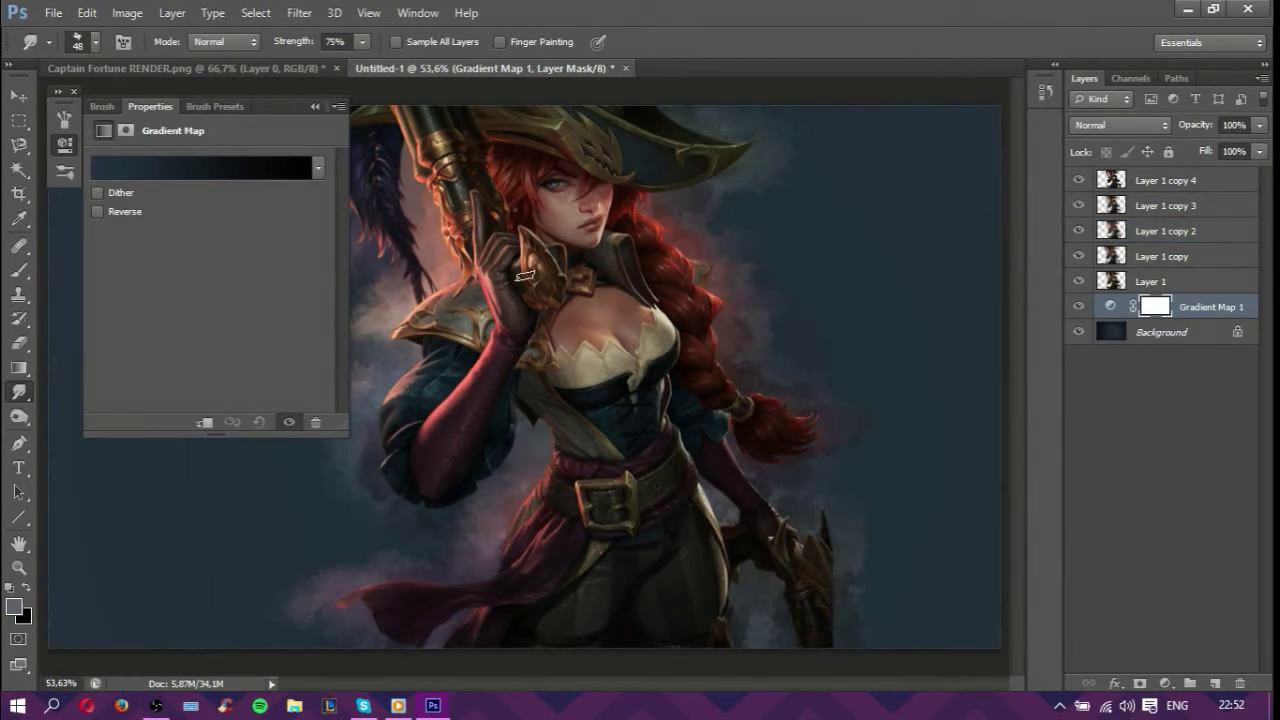
{"action": "left_click", "coordinate": [200, 167]}
{"action": "left_click", "coordinate": [1166, 100]}
{"action": "key", "text": "ctrl+shift+bracketright"}
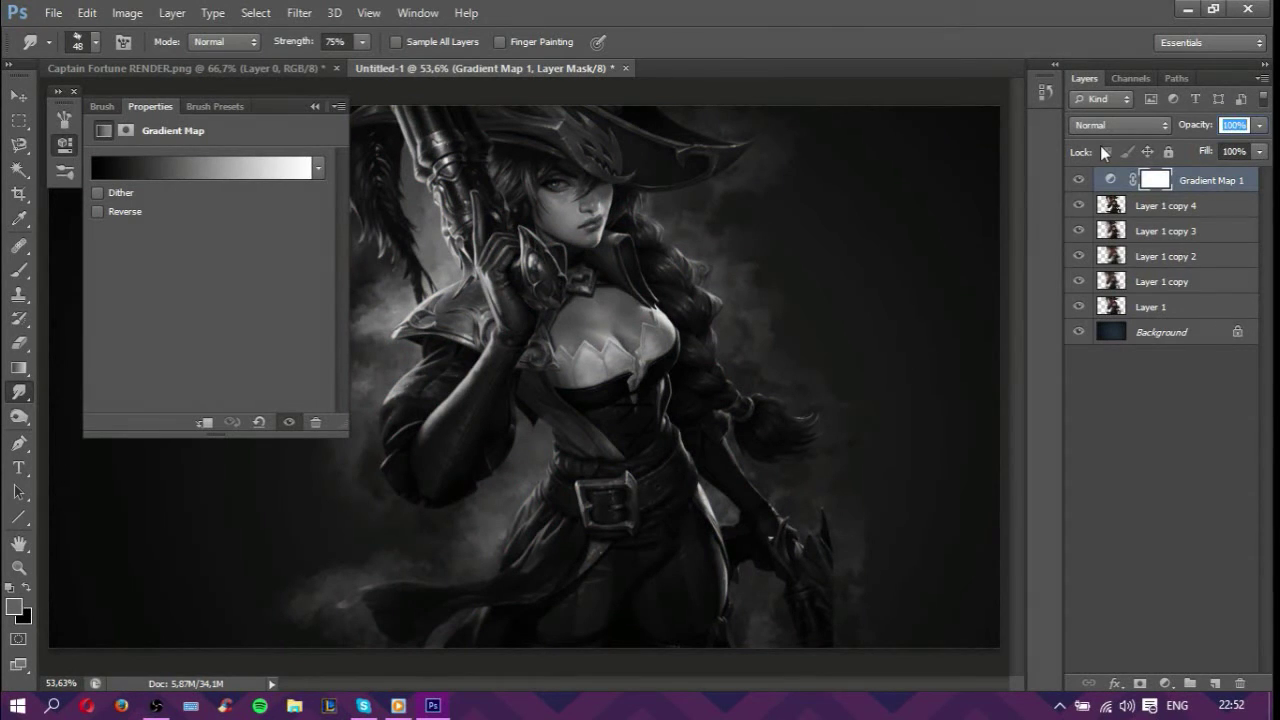
{"action": "key", "text": "BackSpace"}
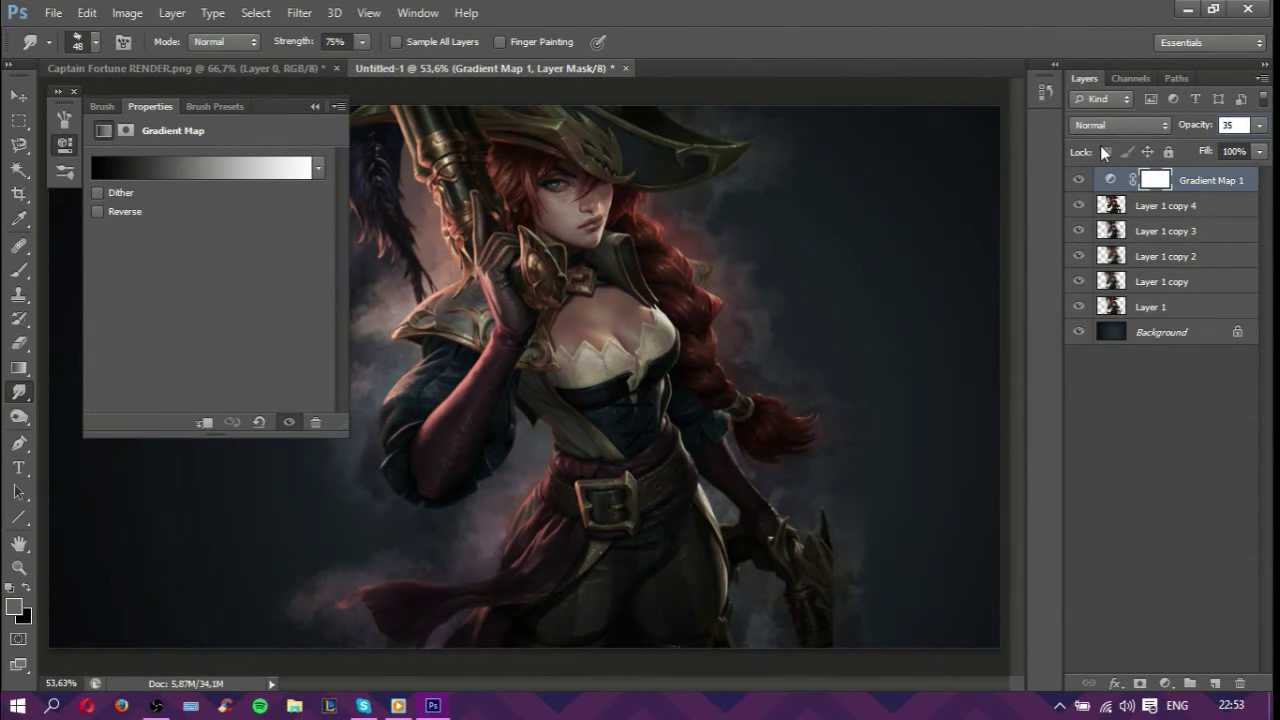
Step: Add a second Gradient Map using the Violet, Orange gradient at 20% opacity
{"action": "left_click", "coordinate": [1164, 683]}
{"action": "left_click", "coordinate": [1143, 646]}
{"action": "left_click", "coordinate": [300, 167]}
{"action": "left_click", "coordinate": [950, 140]}
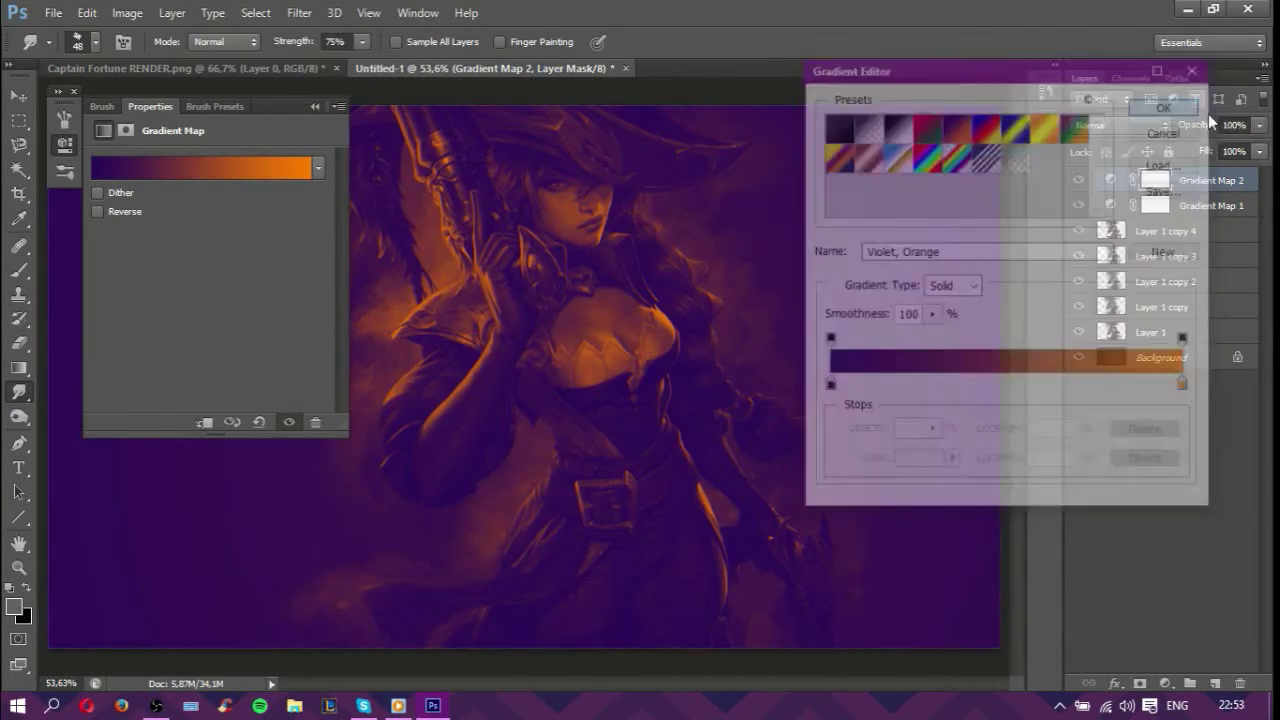
{"action": "left_click", "coordinate": [1208, 114]}
{"action": "type", "text": "20"}
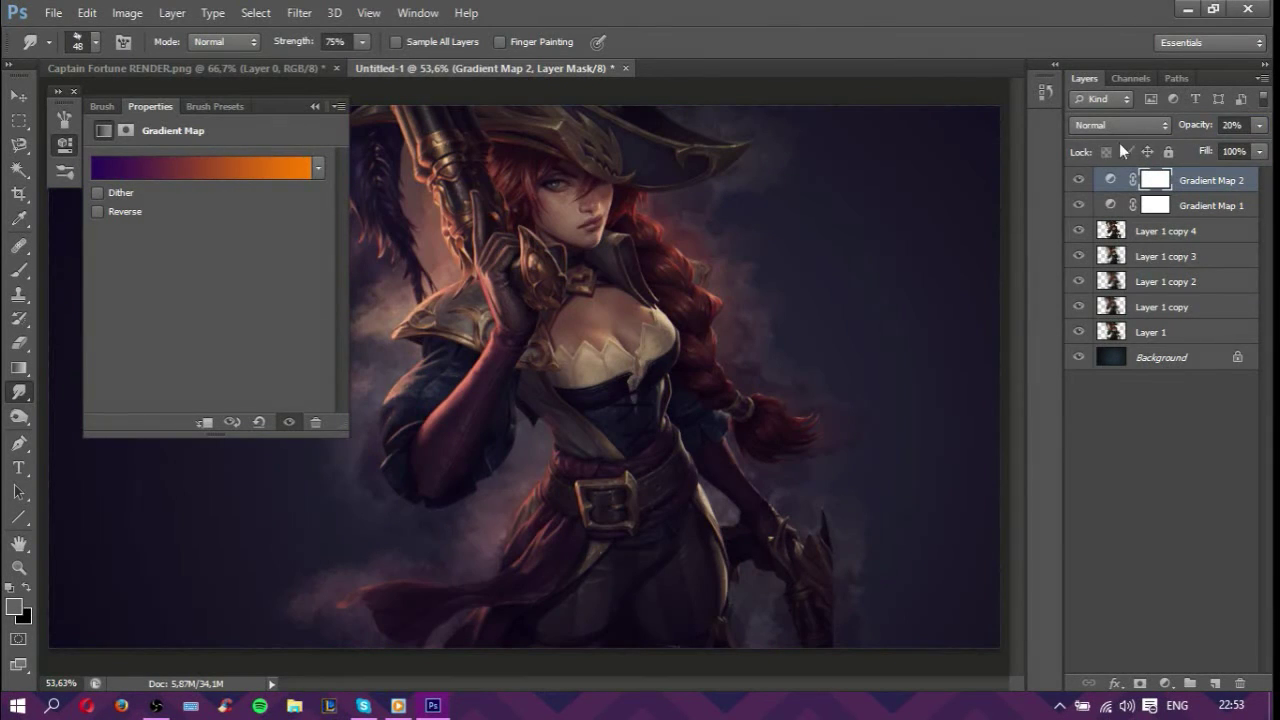
Step: Add a Color Balance with Shadows +6, +4, +6 and Midtones +9, -8, +9
{"action": "left_click", "coordinate": [1164, 683]}
{"action": "left_click", "coordinate": [1190, 462]}
{"action": "left_click", "coordinate": [190, 163]}
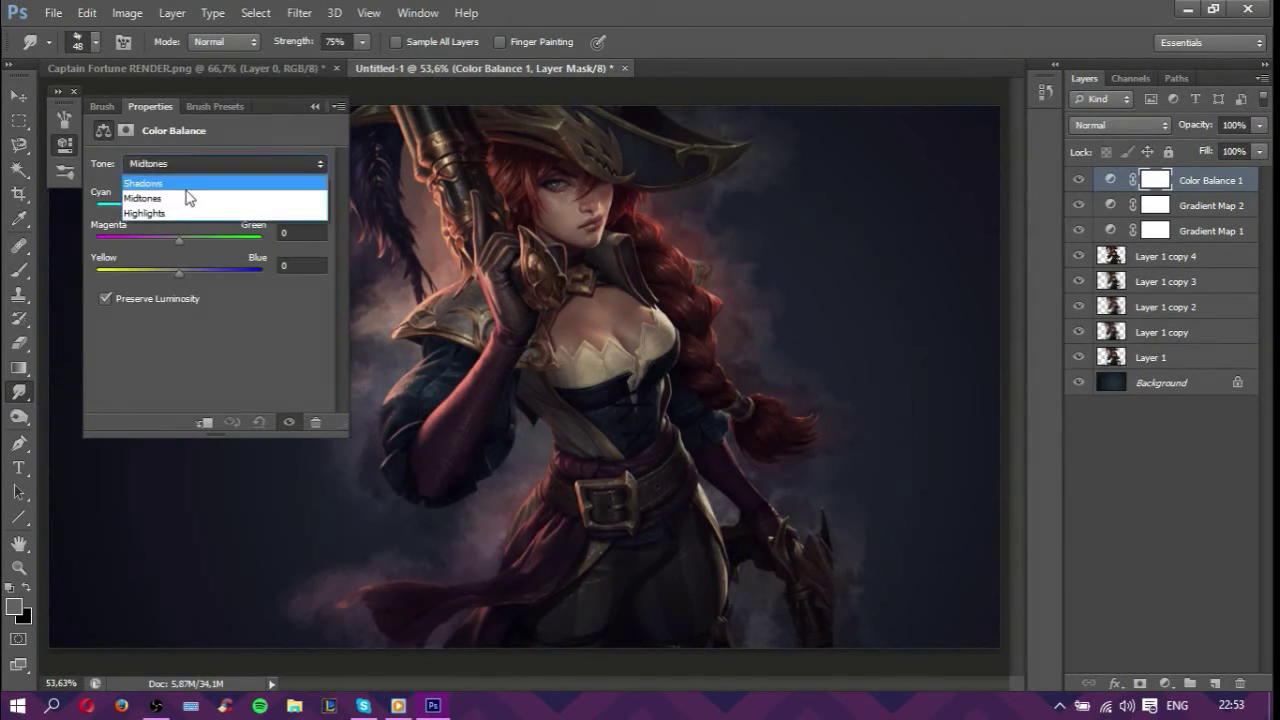
{"action": "left_click", "coordinate": [186, 187]}
{"action": "left_click", "coordinate": [183, 207]}
{"action": "left_click", "coordinate": [182, 238]}
{"action": "left_click", "coordinate": [184, 271]}
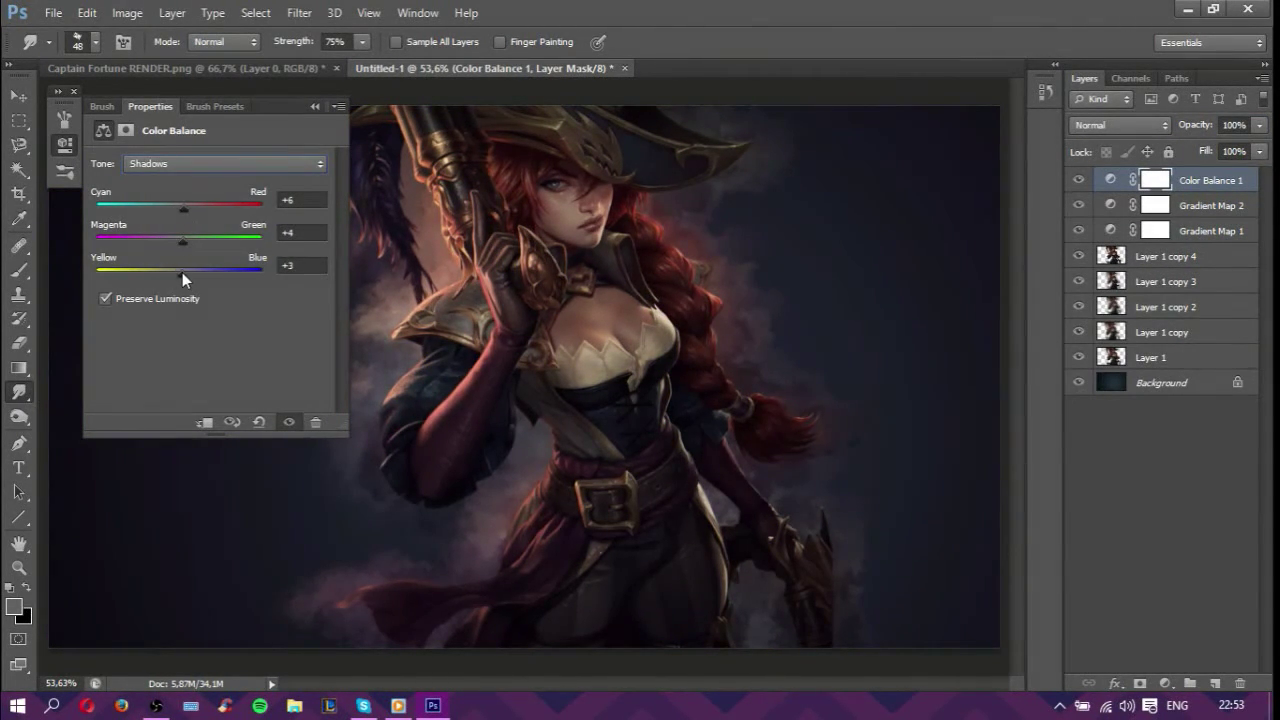
{"action": "left_click", "coordinate": [190, 163]}
{"action": "left_click", "coordinate": [190, 185]}
{"action": "left_click", "coordinate": [187, 207]}
{"action": "left_click", "coordinate": [172, 242]}
{"action": "left_click", "coordinate": [186, 275]}
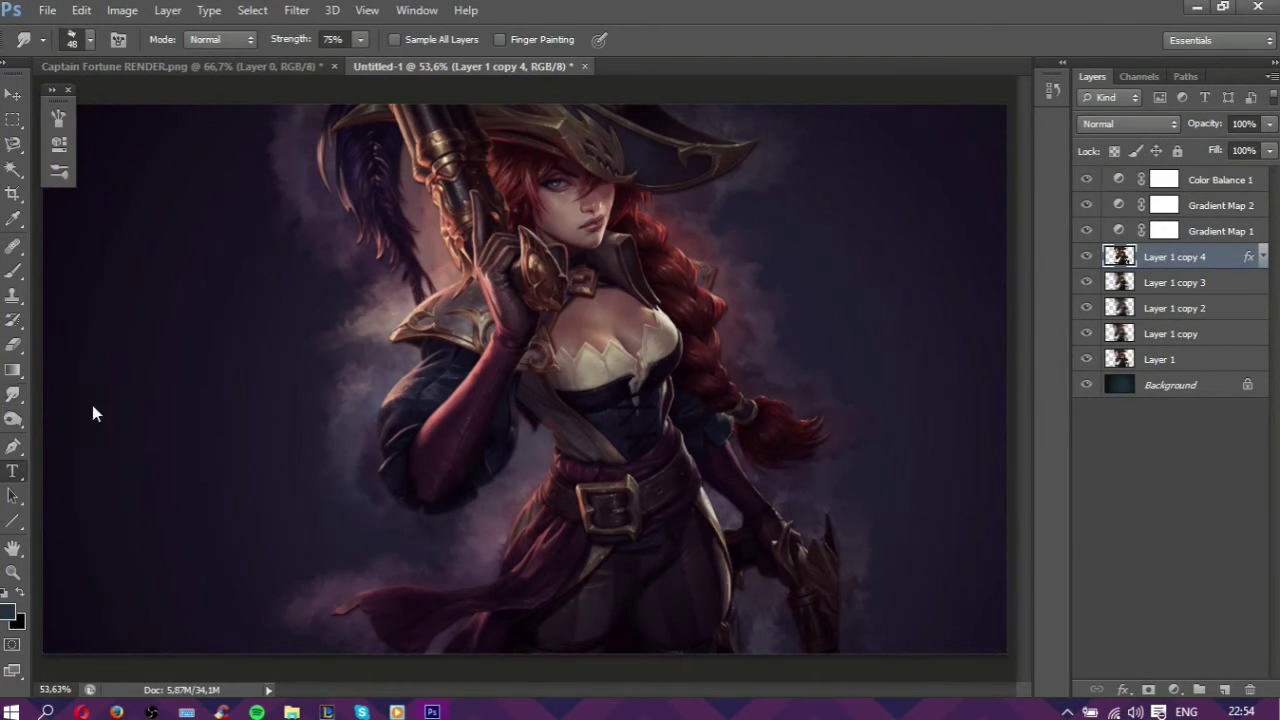
Step: Add the 'Miss Fortune' title text at the left of the canvas in The Juke Box font
{"action": "key", "text": "t"}
{"action": "left_click_drag", "start_coordinate": [100, 370], "coordinate": [554, 605]}
{"action": "type", "text": "Miss Fortun"}
{"action": "left_click", "coordinate": [195, 40]}
{"action": "scroll", "coordinate": [250, 200], "scroll_direction": "up", "scroll_amount": 5}
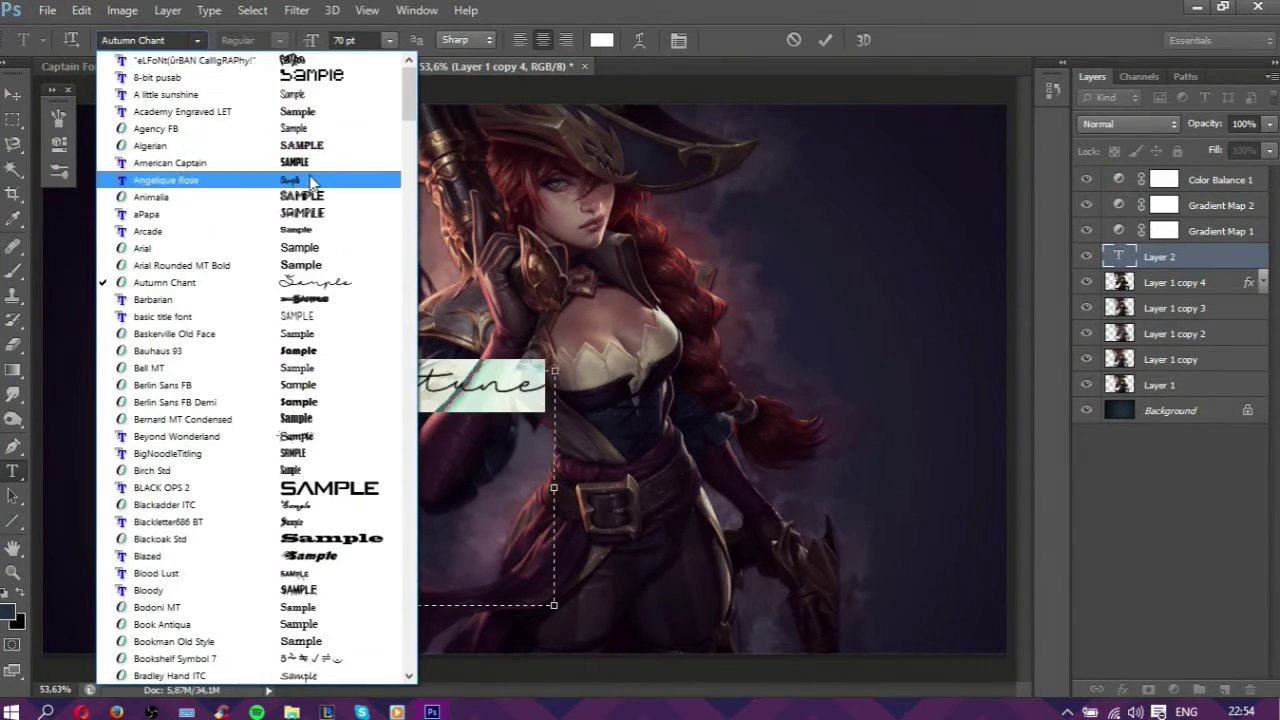
{"action": "scroll", "coordinate": [290, 208], "scroll_direction": "down", "scroll_amount": 5}
{"action": "scroll", "coordinate": [290, 208], "scroll_direction": "down", "scroll_amount": 10}
{"action": "scroll", "coordinate": [360, 294], "scroll_direction": "down", "scroll_amount": 10}
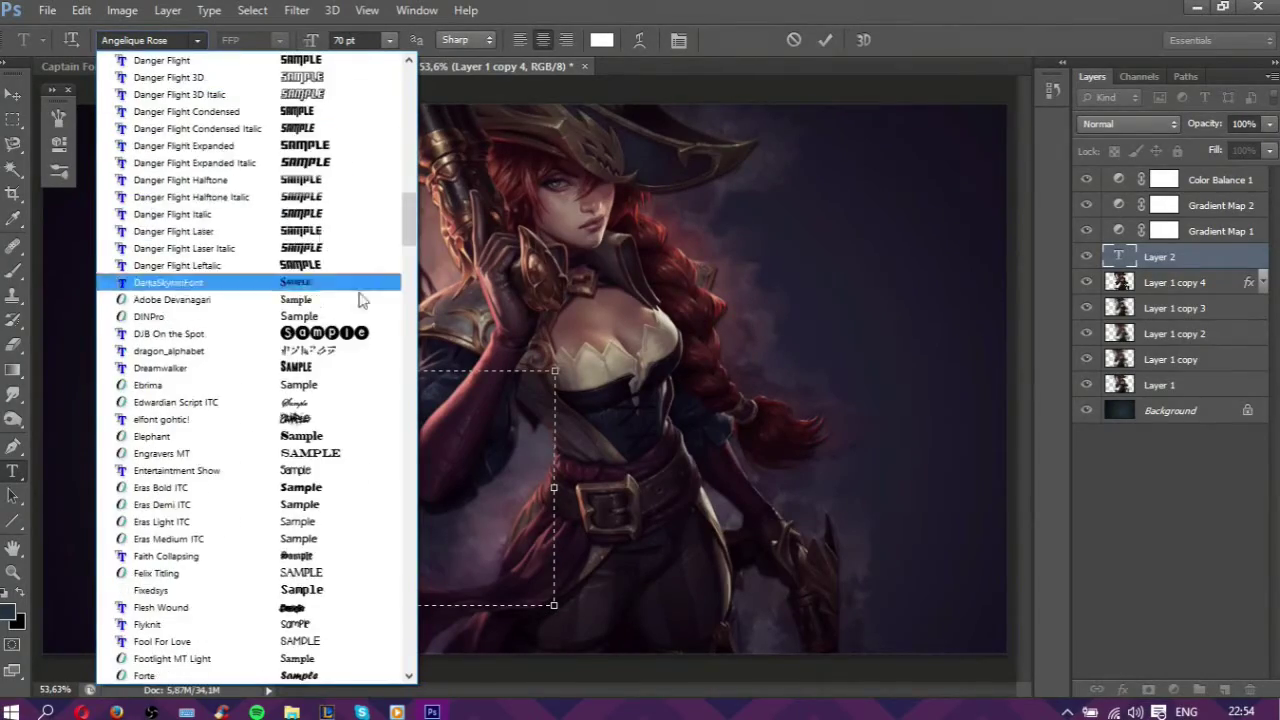
{"action": "scroll", "coordinate": [360, 294], "scroll_direction": "down", "scroll_amount": 10}
{"action": "scroll", "coordinate": [350, 340], "scroll_direction": "down", "scroll_amount": 5}
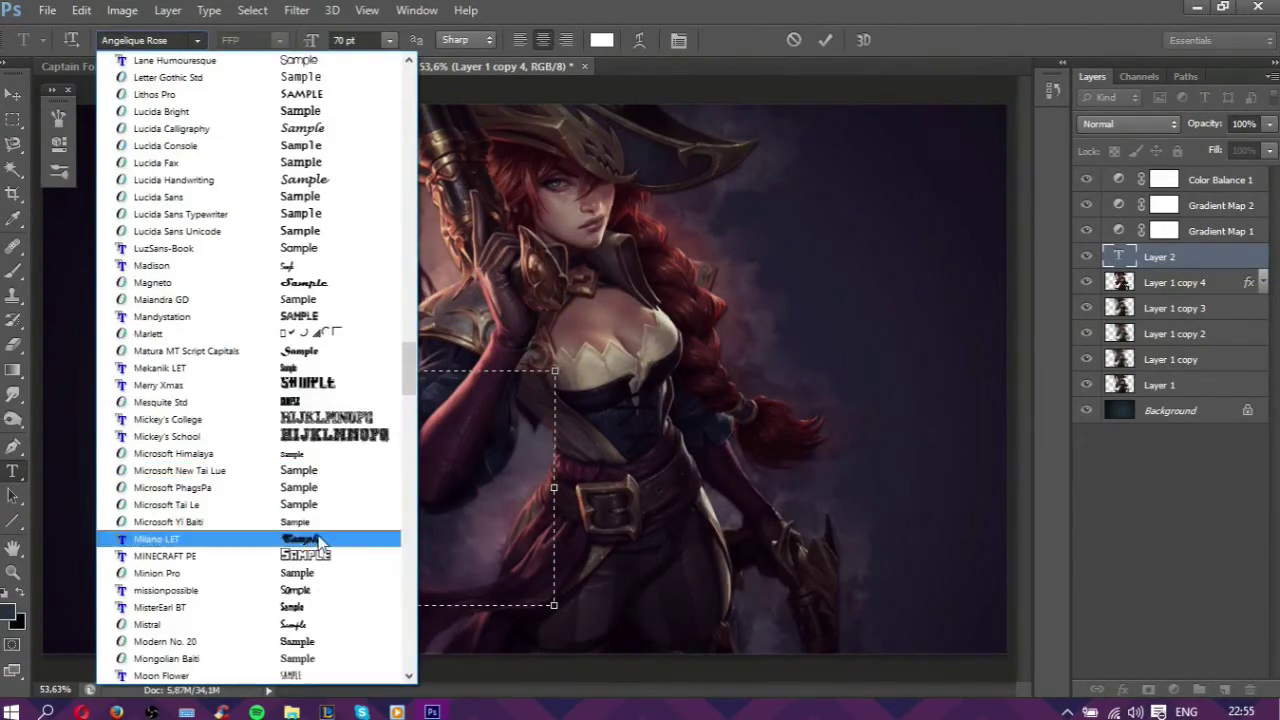
{"action": "scroll", "coordinate": [343, 549], "scroll_direction": "down", "scroll_amount": 10}
{"action": "scroll", "coordinate": [345, 510], "scroll_direction": "down", "scroll_amount": 10}
{"action": "scroll", "coordinate": [349, 474], "scroll_direction": "down", "scroll_amount": 10}
{"action": "left_click", "coordinate": [160, 402]}
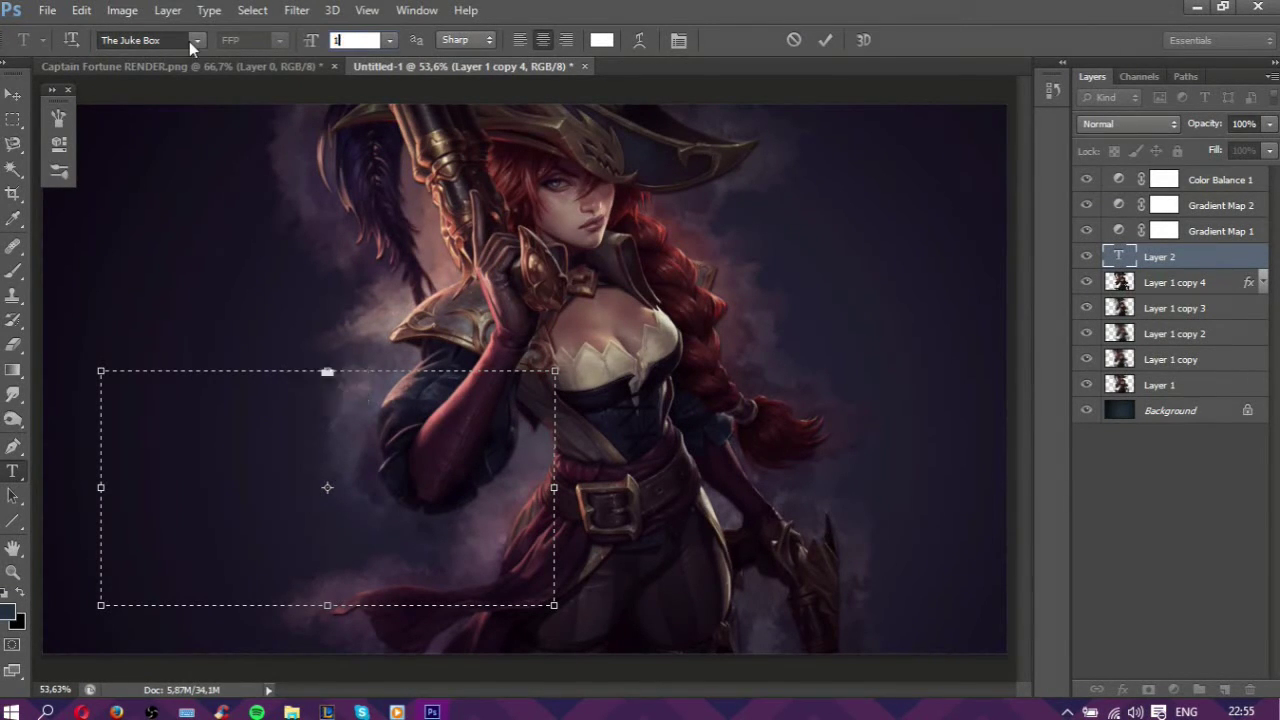
{"action": "left_click", "coordinate": [359, 40]}
{"action": "type", "text": "200"}
Step: Commit the title and shift it further left on the canvas
{"action": "key", "text": "ctrl+Return"}
{"action": "key", "text": "v"}
{"action": "left_click_drag", "start_coordinate": [376, 448], "coordinate": [265, 455]}
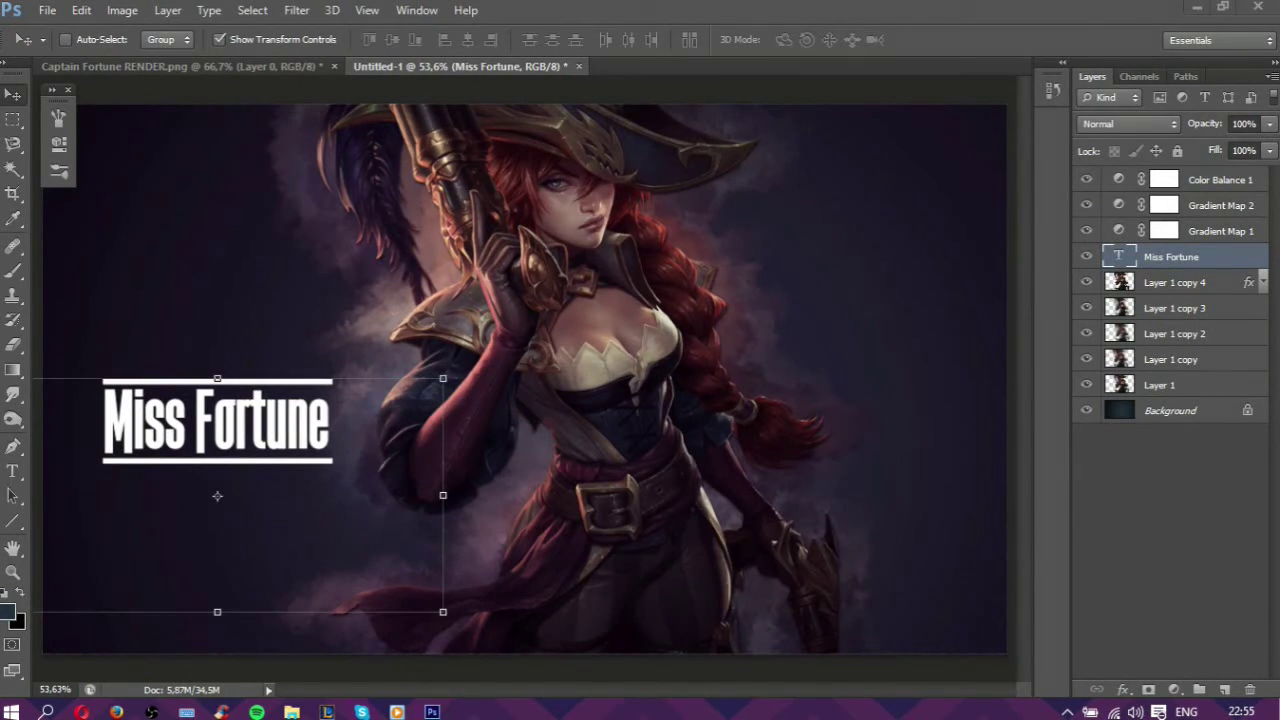
{"action": "left_click_drag", "start_coordinate": [556, 317], "coordinate": [629, 292]}
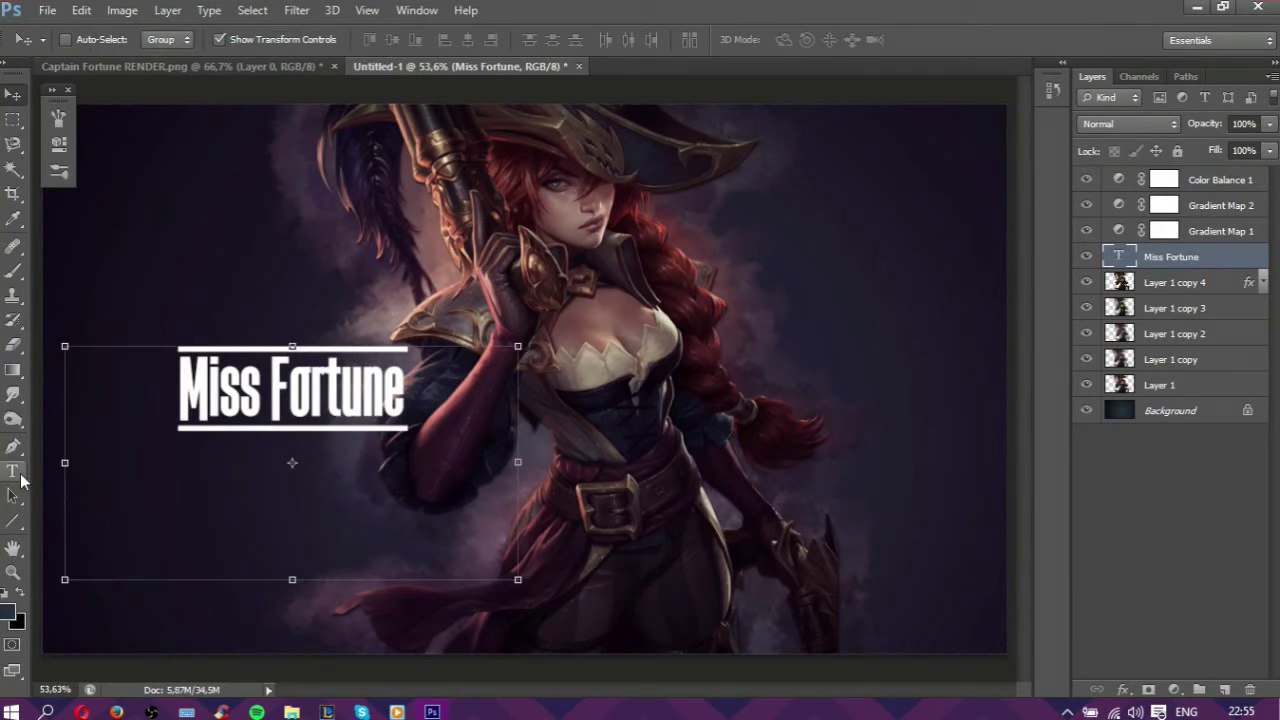
Step: Widen the title's text box so it fits one line, then place it at lower left
{"action": "double_click", "coordinate": [278, 390]}
{"action": "left_click_drag", "start_coordinate": [519, 579], "coordinate": [686, 586]}
{"action": "key", "text": "ctrl+Return"}
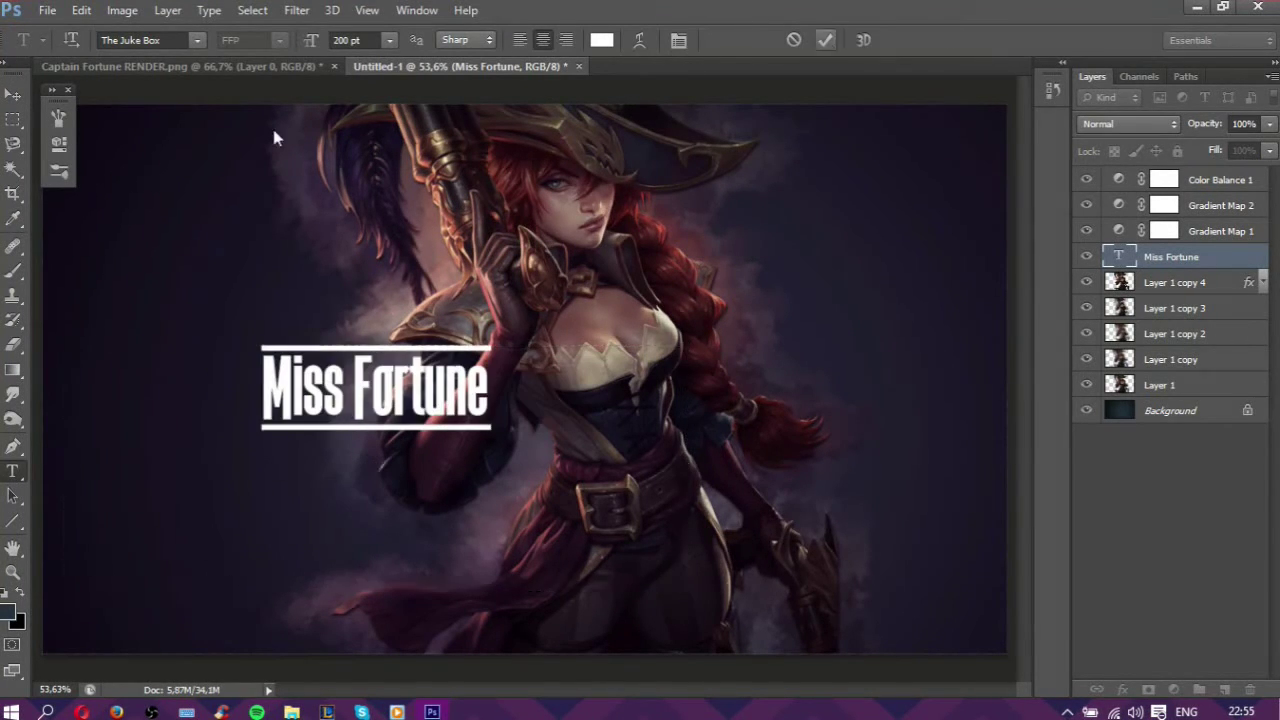
{"action": "key", "text": "v"}
{"action": "left_click_drag", "start_coordinate": [350, 350], "coordinate": [197, 462]}
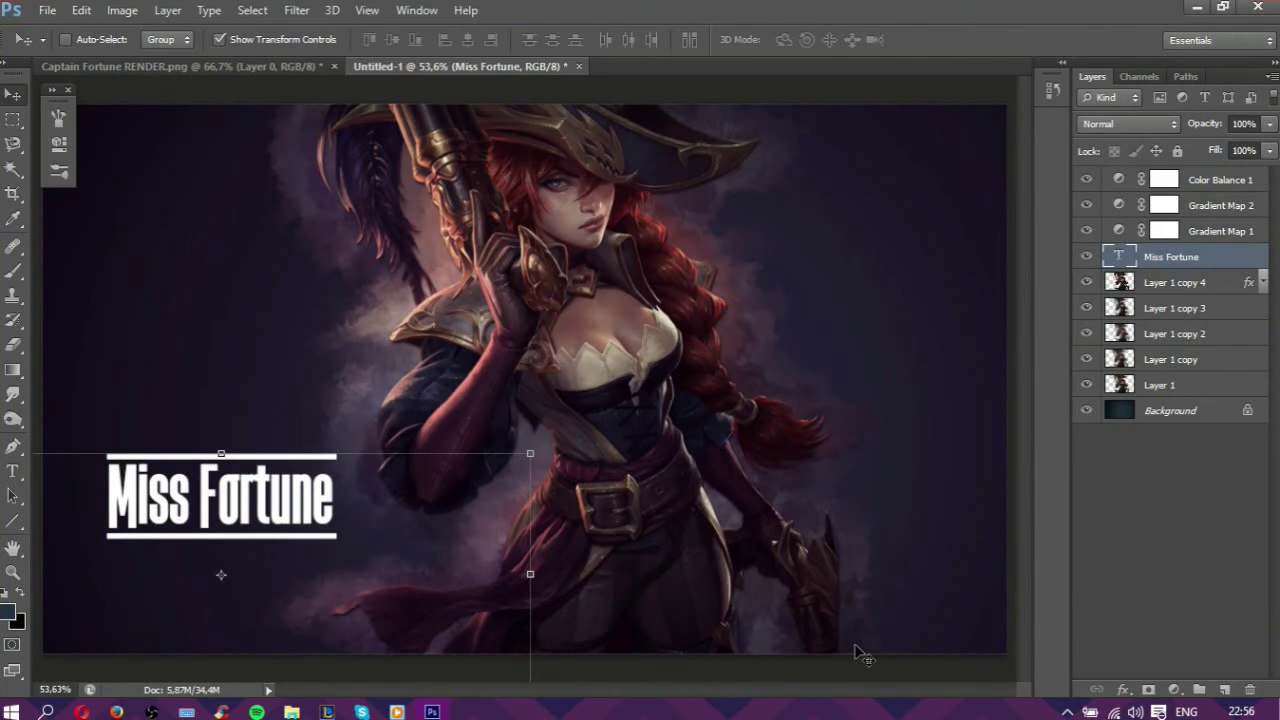
Step: Inspect the drop shadow effect on Layer 1 copy 4 and leave it unchanged
{"action": "left_click", "coordinate": [1174, 282]}
{"action": "left_click", "coordinate": [13, 395]}
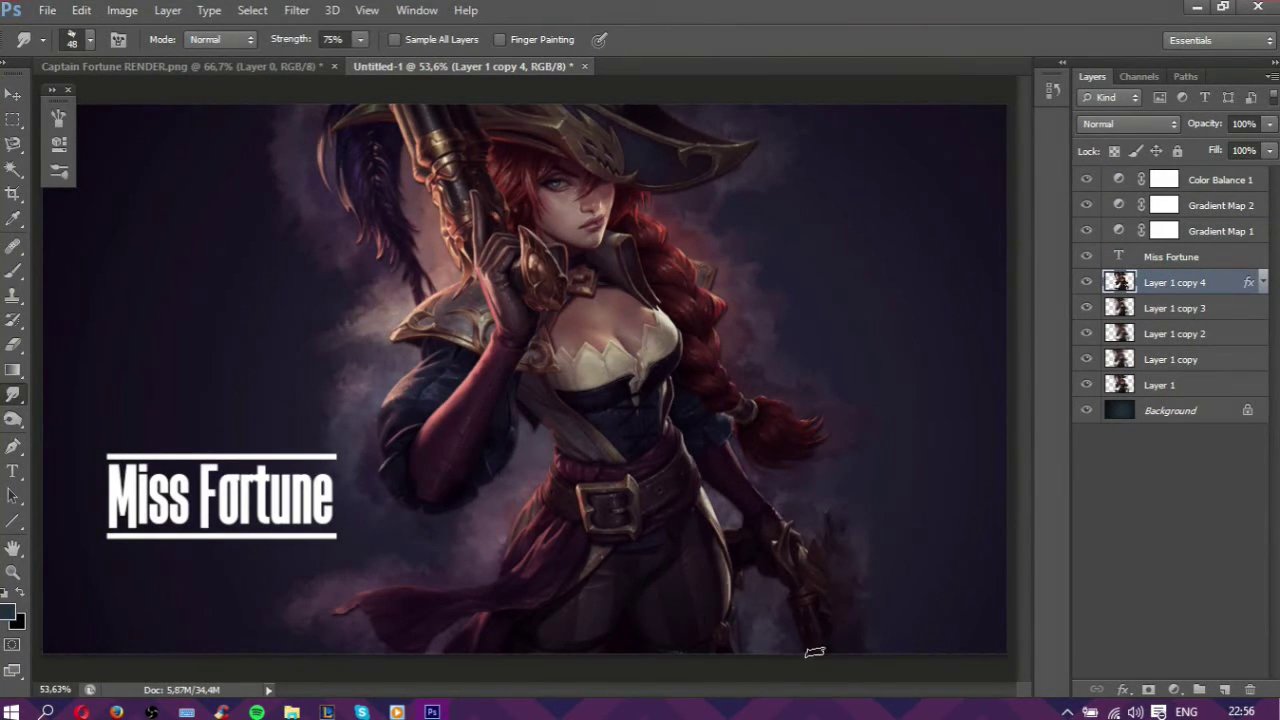
{"action": "double_click", "coordinate": [1248, 282]}
{"action": "left_click", "coordinate": [750, 434]}
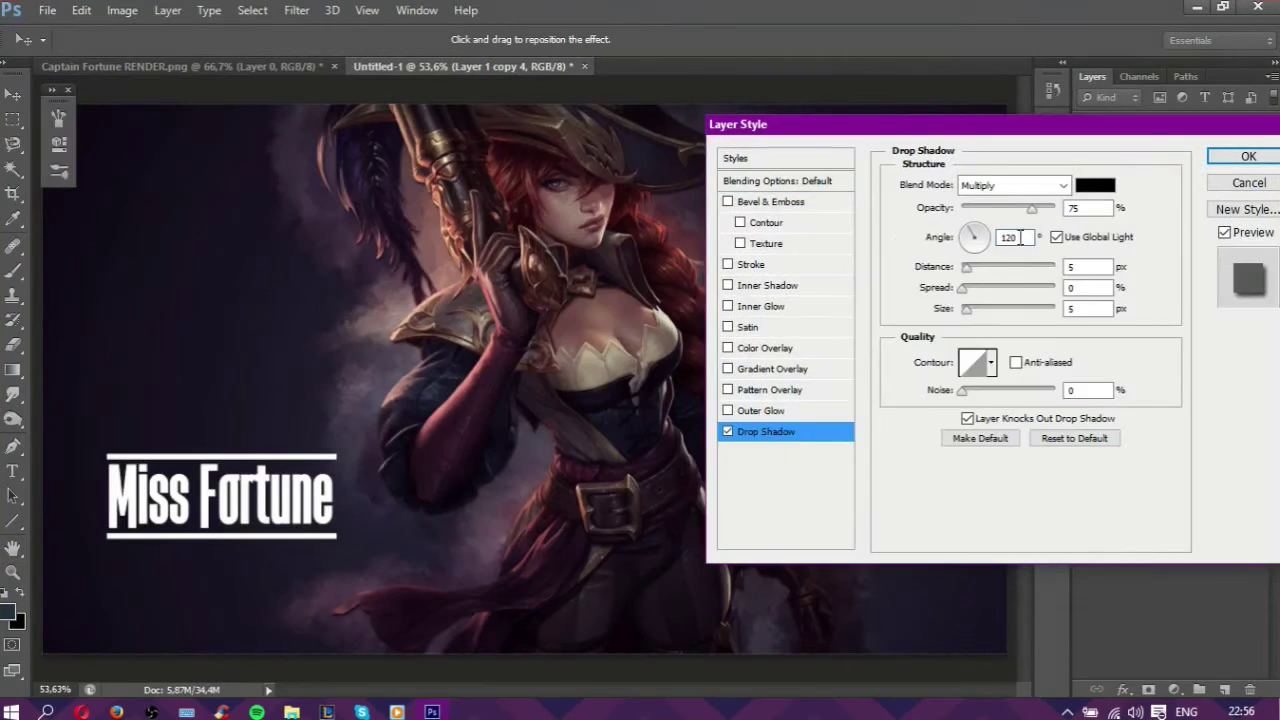
{"action": "key", "text": "Escape"}
{"action": "double_click", "coordinate": [1248, 282]}
{"action": "key", "text": "Escape"}
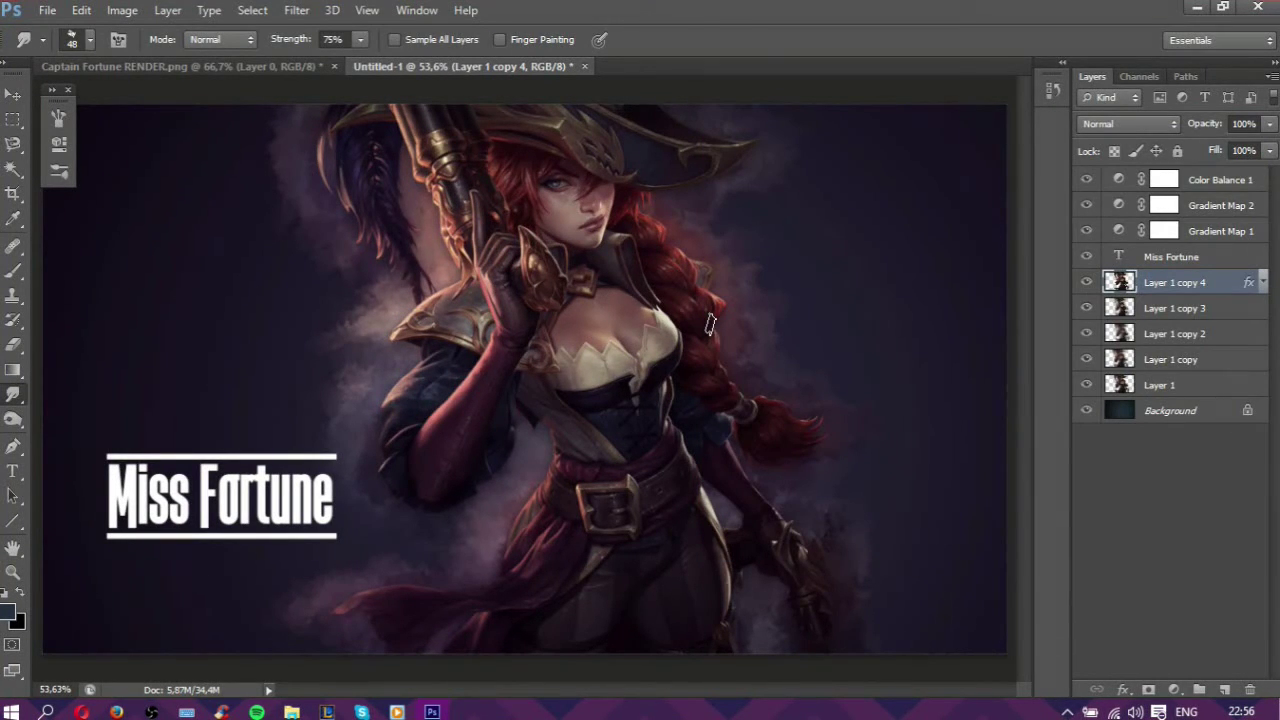
Step: Enable Satin and a Gradient Overlay on the title with dark purple and blue-grey stops
{"action": "left_click", "coordinate": [1220, 257]}
{"action": "double_click", "coordinate": [1220, 257]}
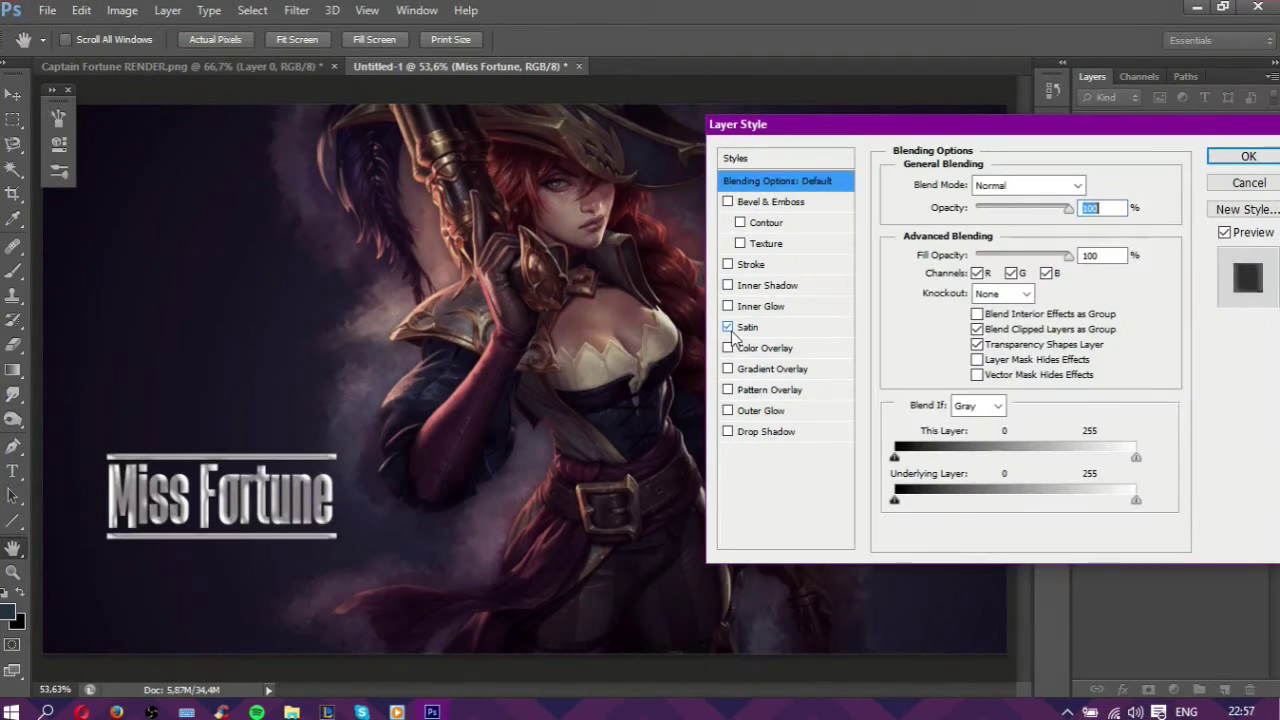
{"action": "left_click", "coordinate": [770, 369]}
{"action": "left_click", "coordinate": [950, 230]}
{"action": "left_click", "coordinate": [832, 388]}
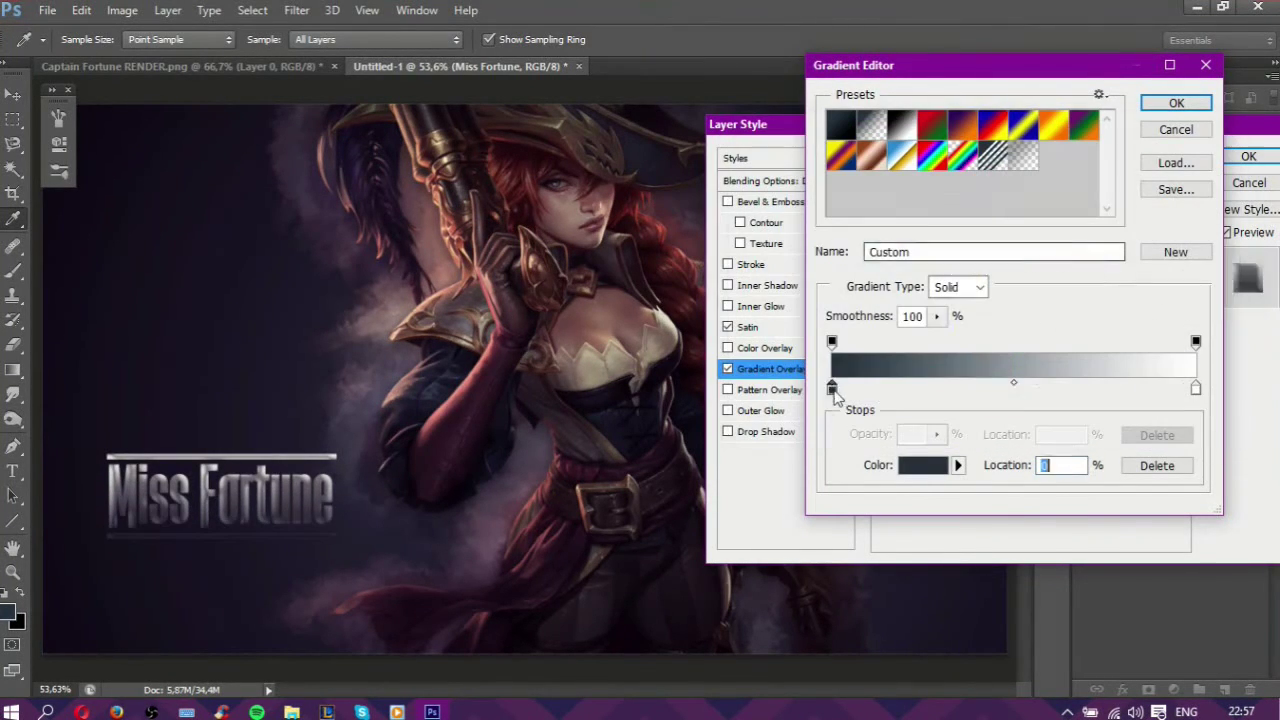
{"action": "left_click", "coordinate": [922, 465]}
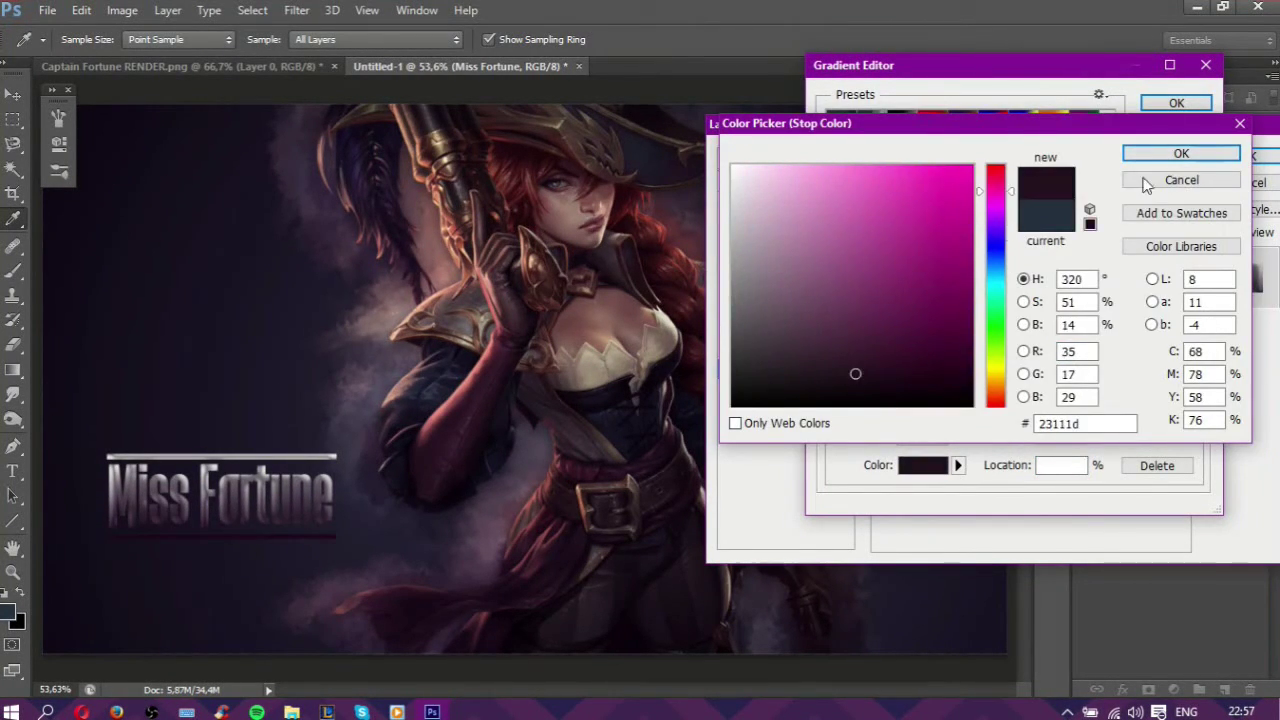
{"action": "left_click", "coordinate": [610, 383]}
{"action": "left_click", "coordinate": [444, 382]}
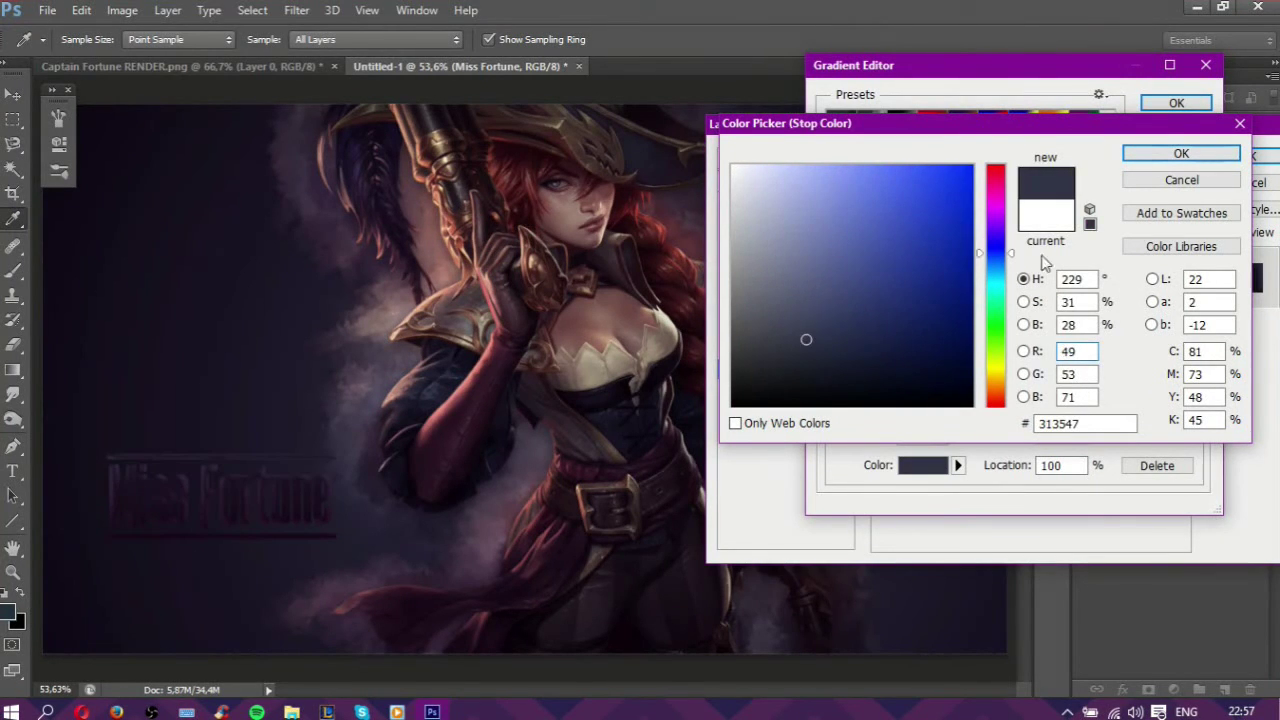
{"action": "key", "text": "Return"}
{"action": "key", "text": "Return"}
Step: Lower the Satin opacity, apply the effects, and move the title higher on the left
{"action": "left_click", "coordinate": [748, 327]}
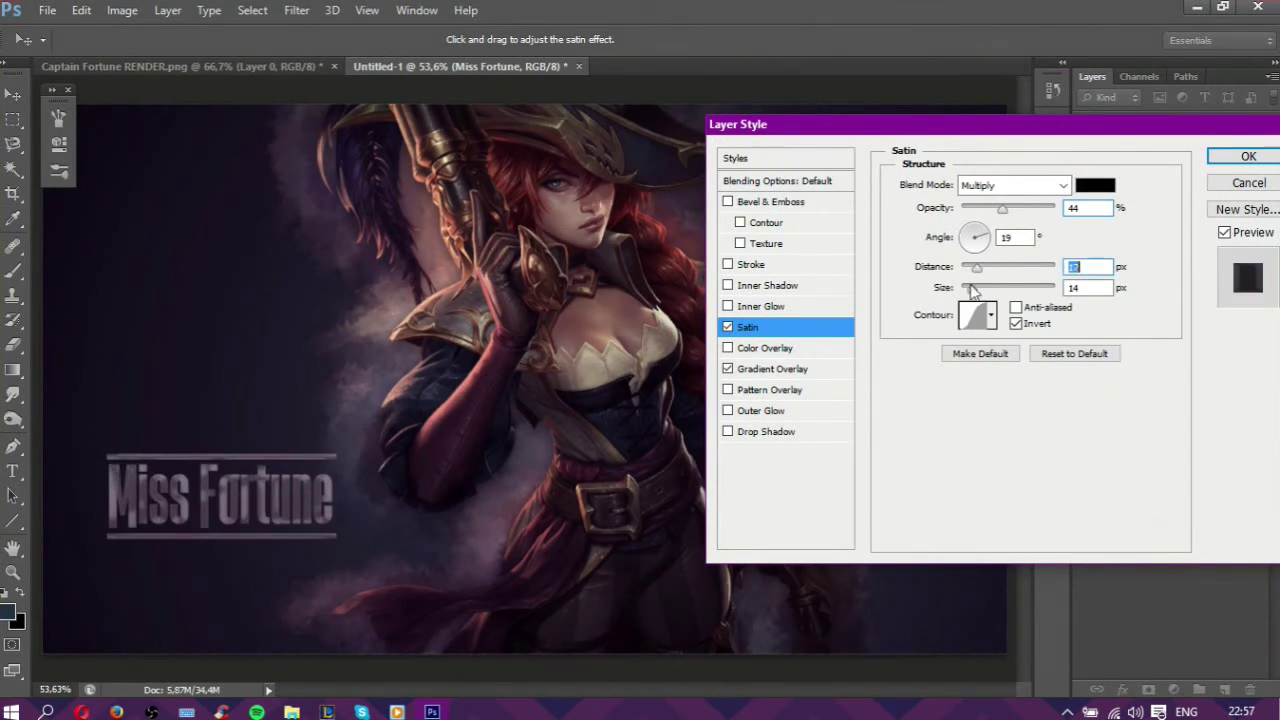
{"action": "left_click", "coordinate": [770, 197]}
{"action": "left_click", "coordinate": [748, 327]}
{"action": "left_click_drag", "start_coordinate": [995, 208], "coordinate": [980, 218]}
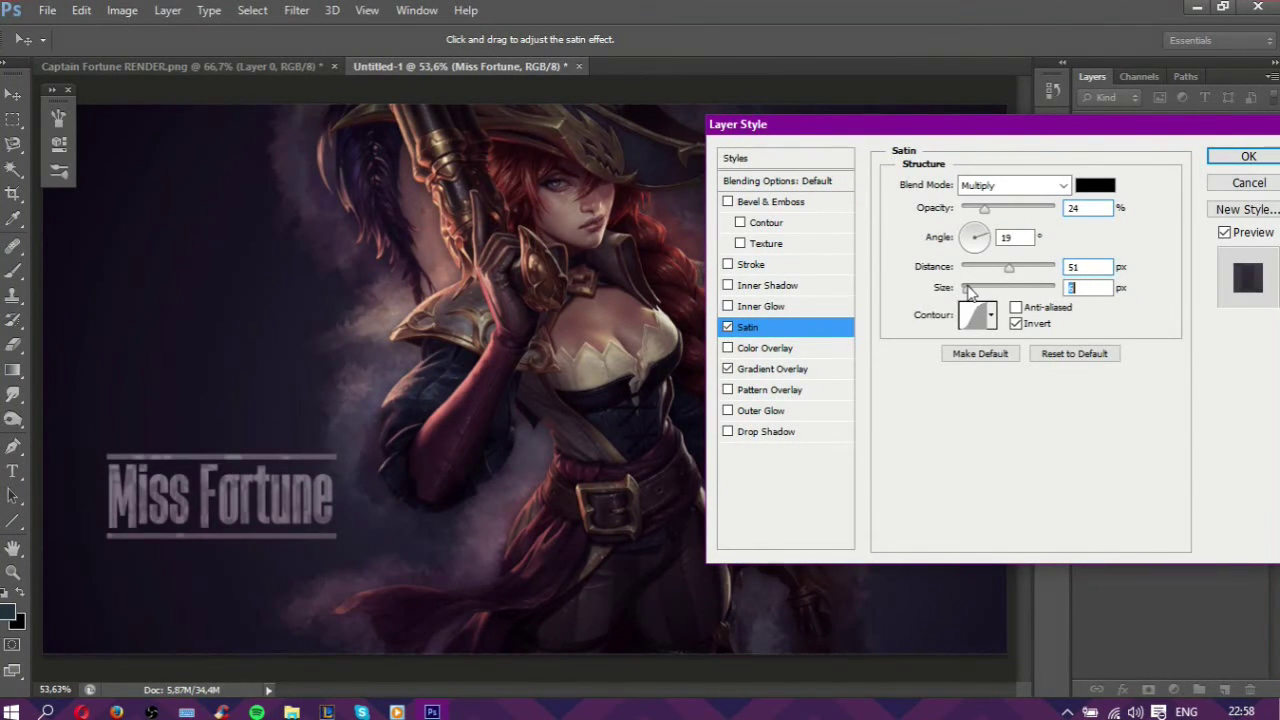
{"action": "left_click", "coordinate": [1248, 156]}
{"action": "key", "text": "v"}
{"action": "mouse_move", "coordinate": [220, 495]}
{"action": "left_mouse_down"}
{"action": "mouse_move", "coordinate": [228, 260]}
{"action": "mouse_move", "coordinate": [265, 395]}
{"action": "left_mouse_up"}
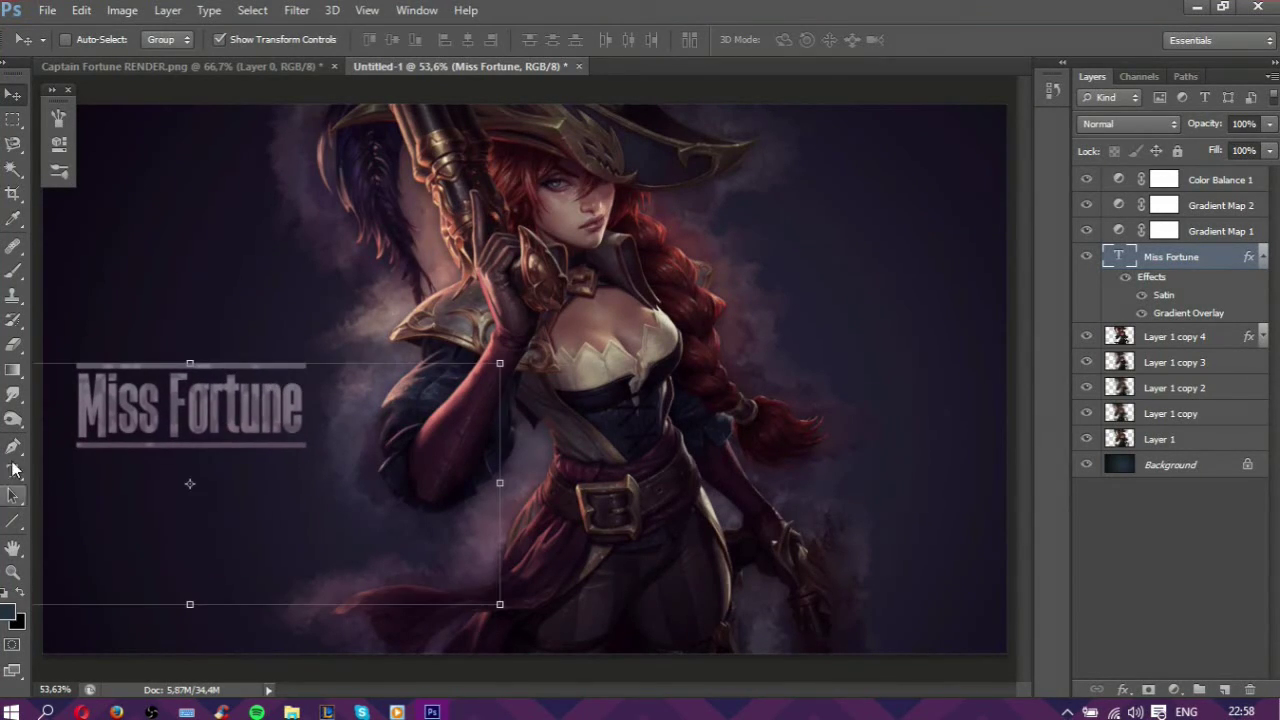
Step: Create a small channel-name watermark text layer in the basic title font
{"action": "key", "text": "t"}
{"action": "left_click", "coordinate": [197, 40]}
{"action": "left_click", "coordinate": [230, 263]}
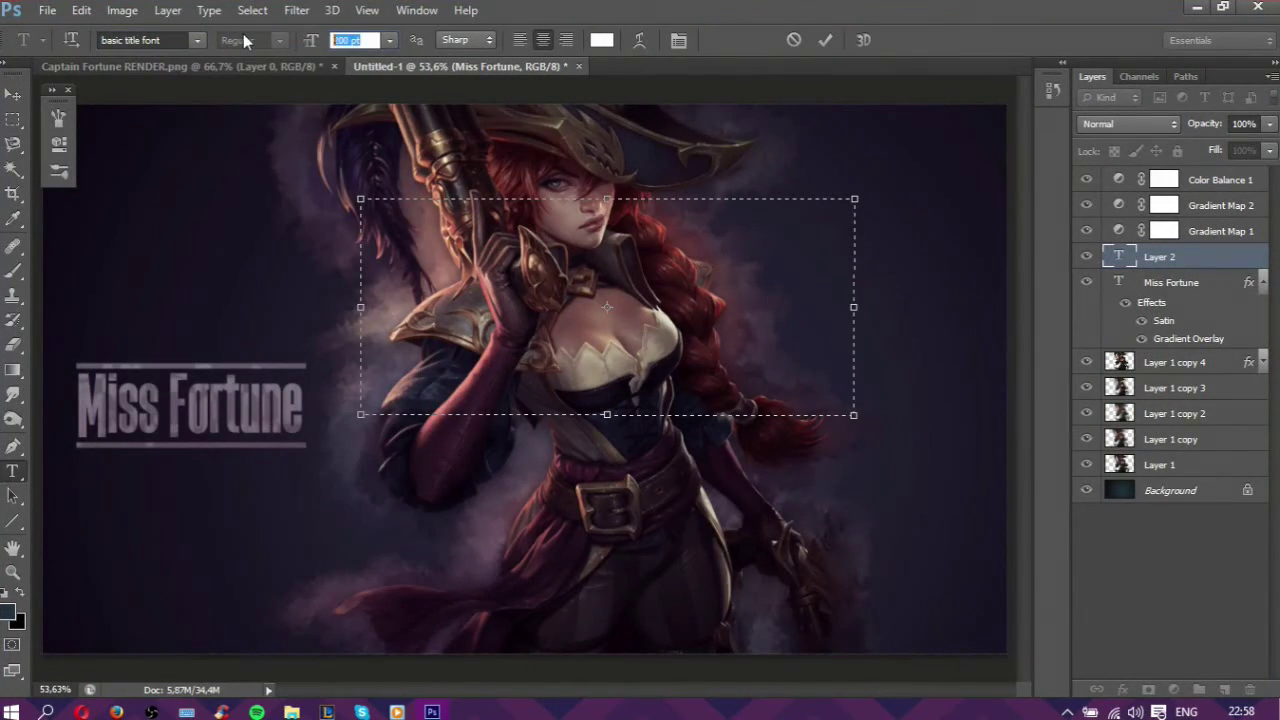
{"action": "type", "text": "BELA GAMING"}
{"action": "key", "text": "ctrl+Return"}
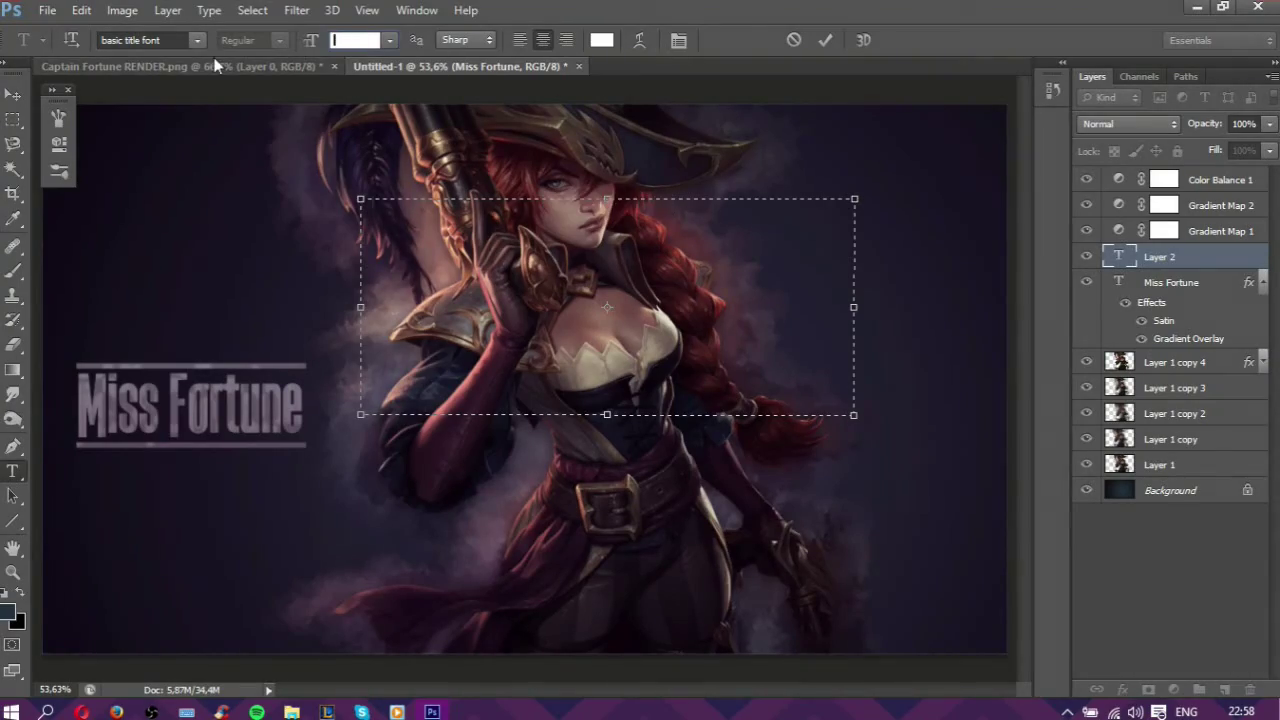
{"action": "key", "text": "v"}
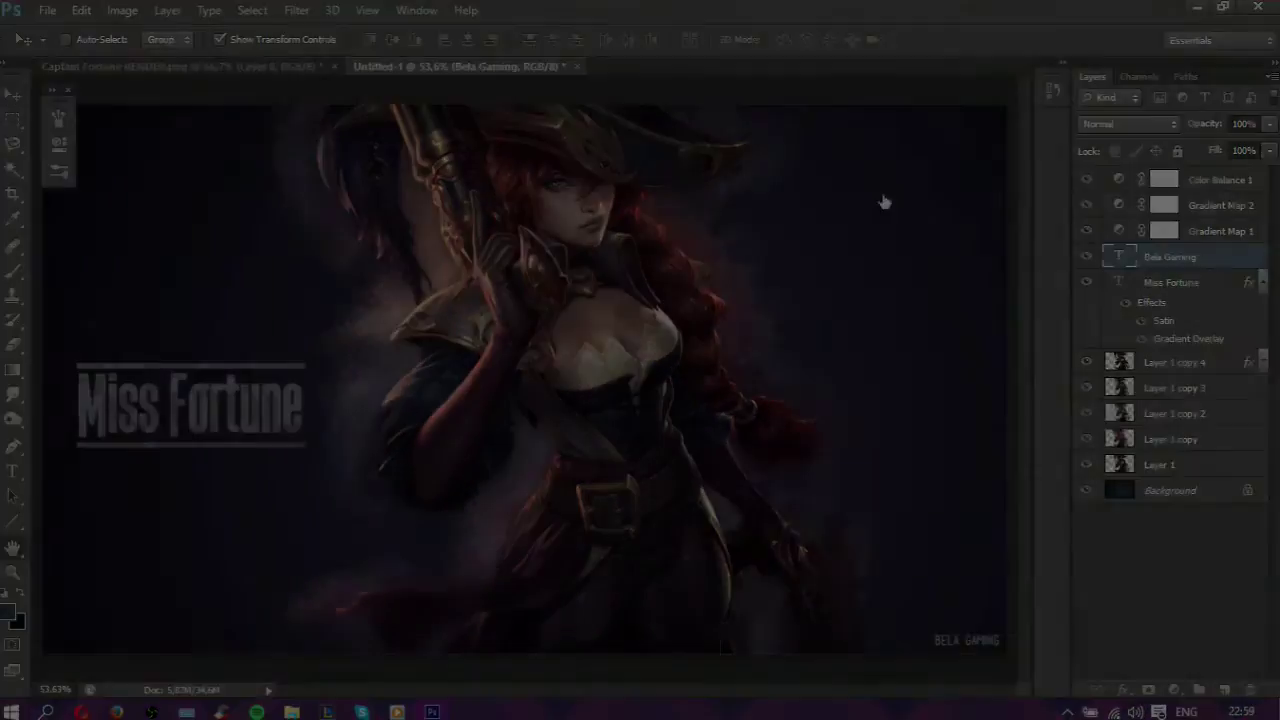